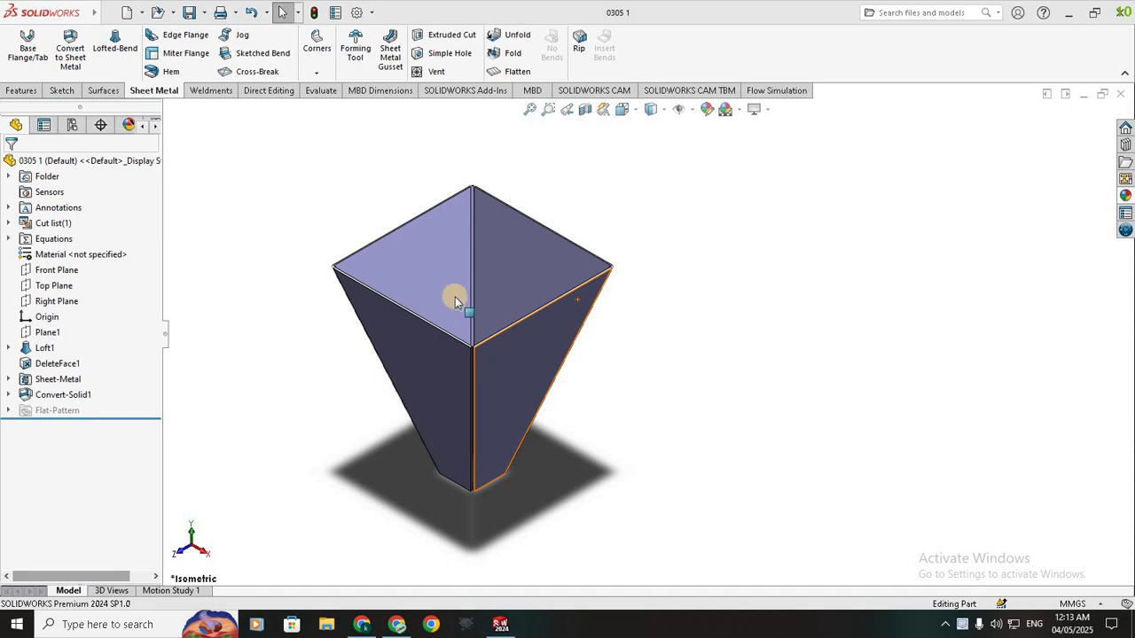
Step: Toggle the hopper to its flat pattern and back to the folded shape
{"action": "left_click", "coordinate": [455, 302]}
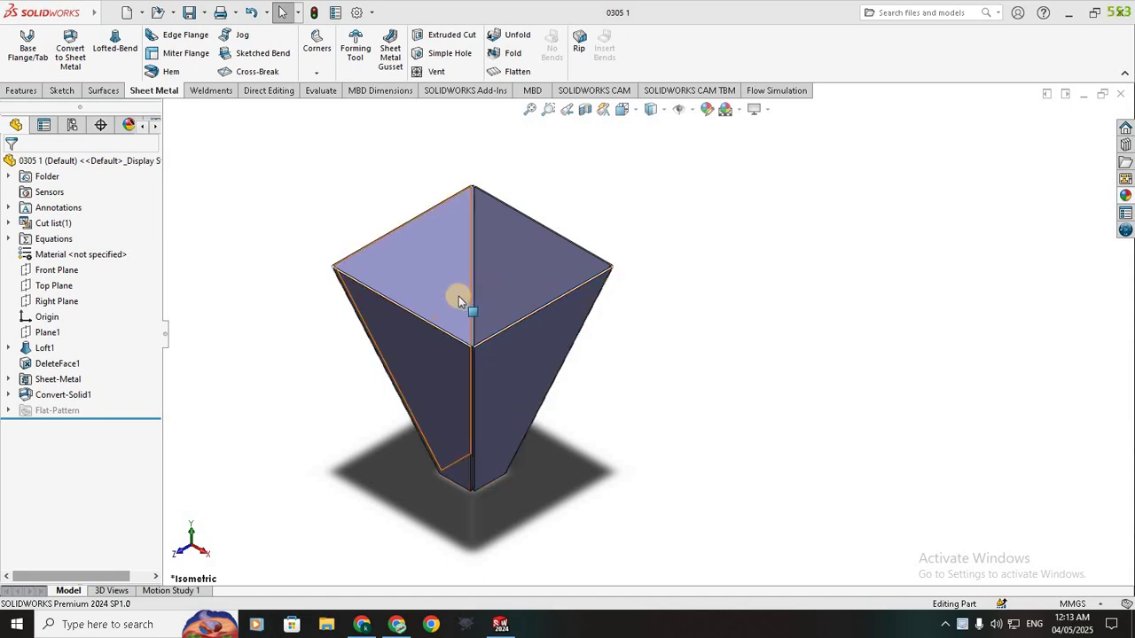
{"action": "left_click", "coordinate": [519, 74]}
{"action": "left_click", "coordinate": [519, 73]}
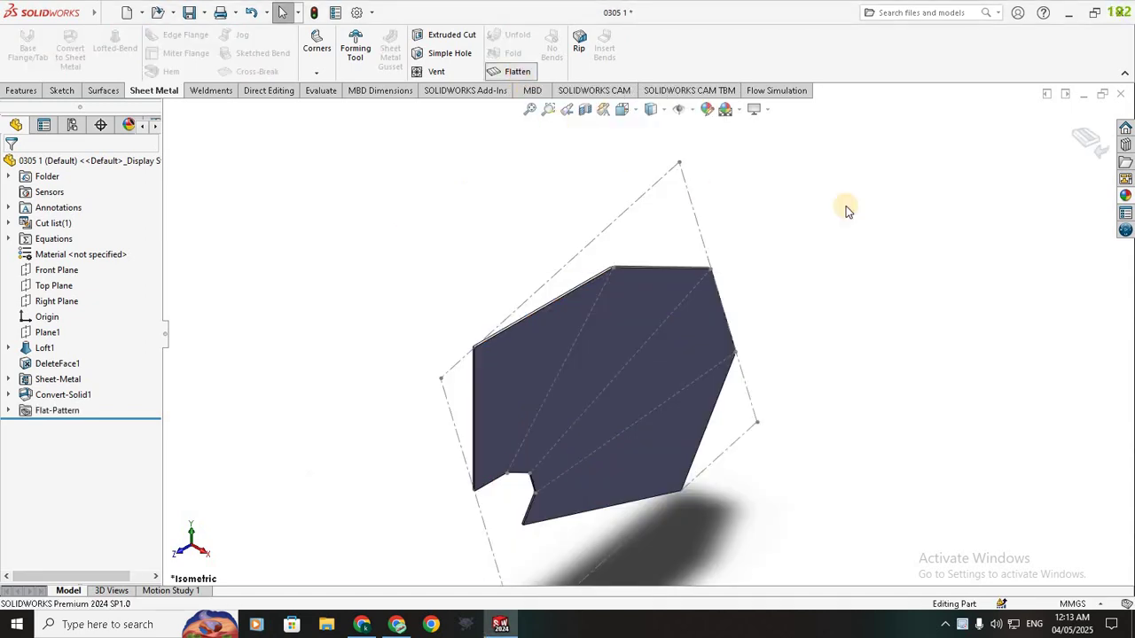
Step: Close the hopper without saving and create a new blank part, Part7
{"action": "left_click", "coordinate": [1122, 94]}
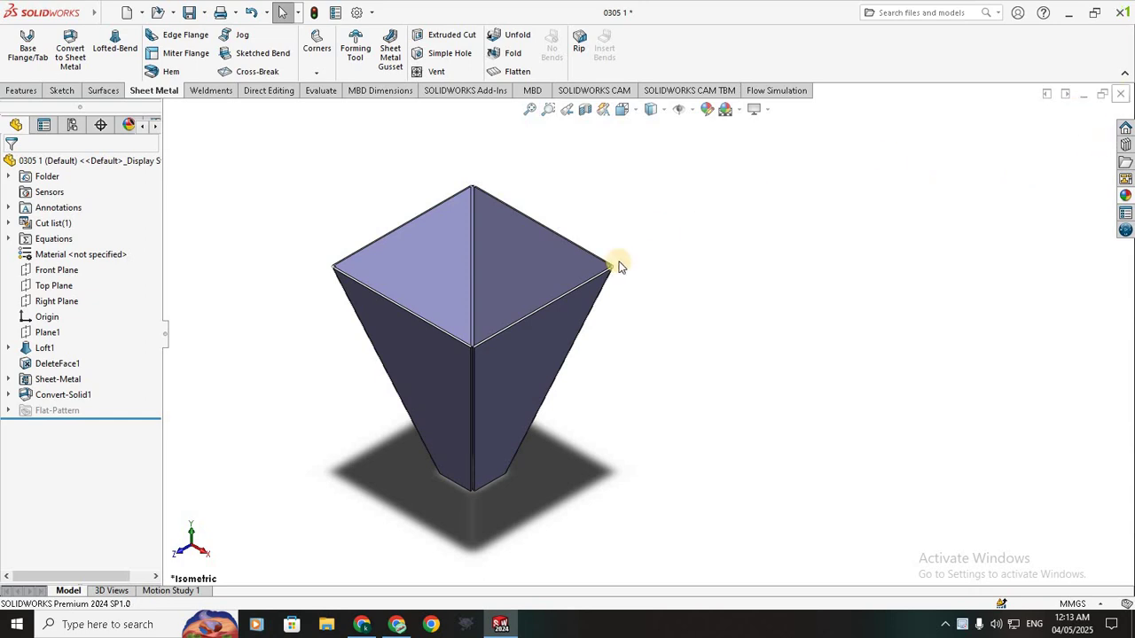
{"action": "key", "text": "Escape"}
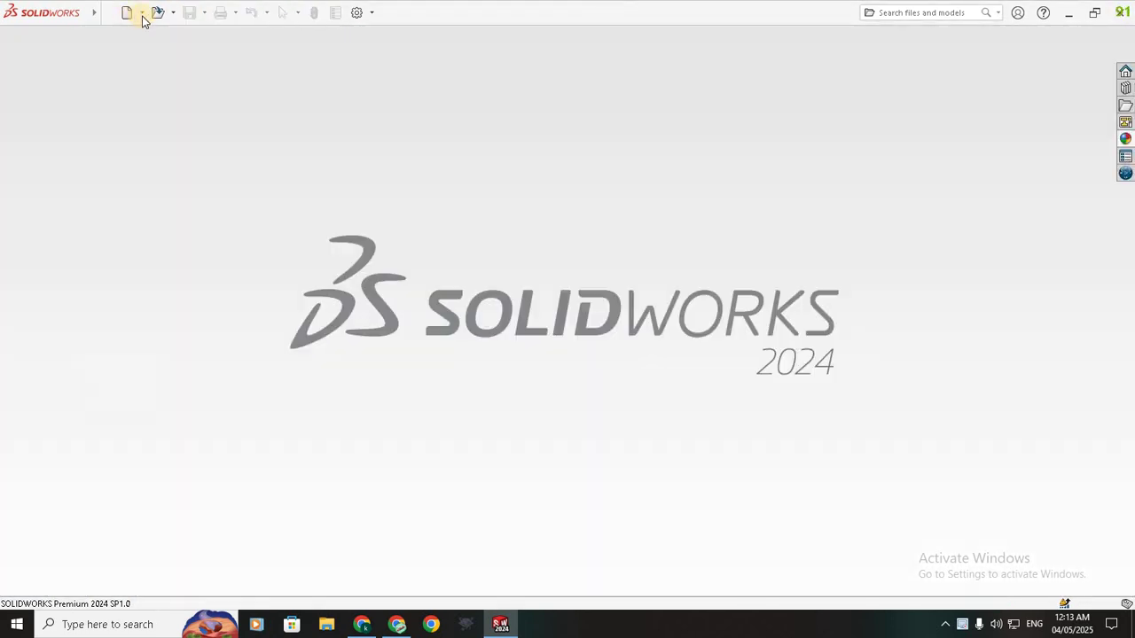
{"action": "left_click", "coordinate": [157, 39]}
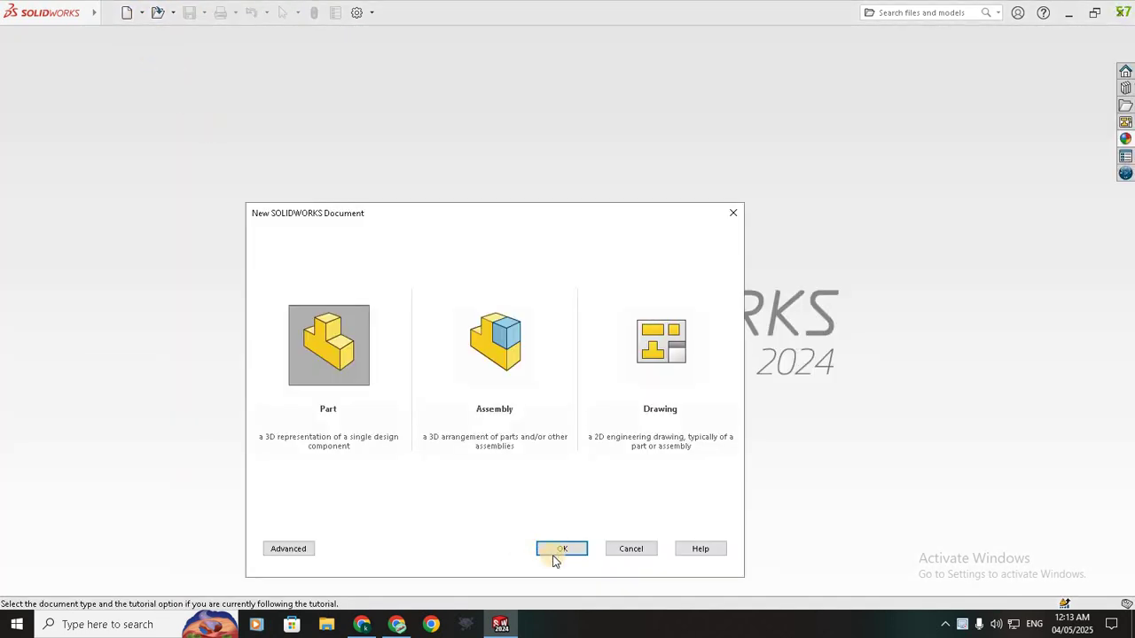
{"action": "left_click", "coordinate": [554, 536]}
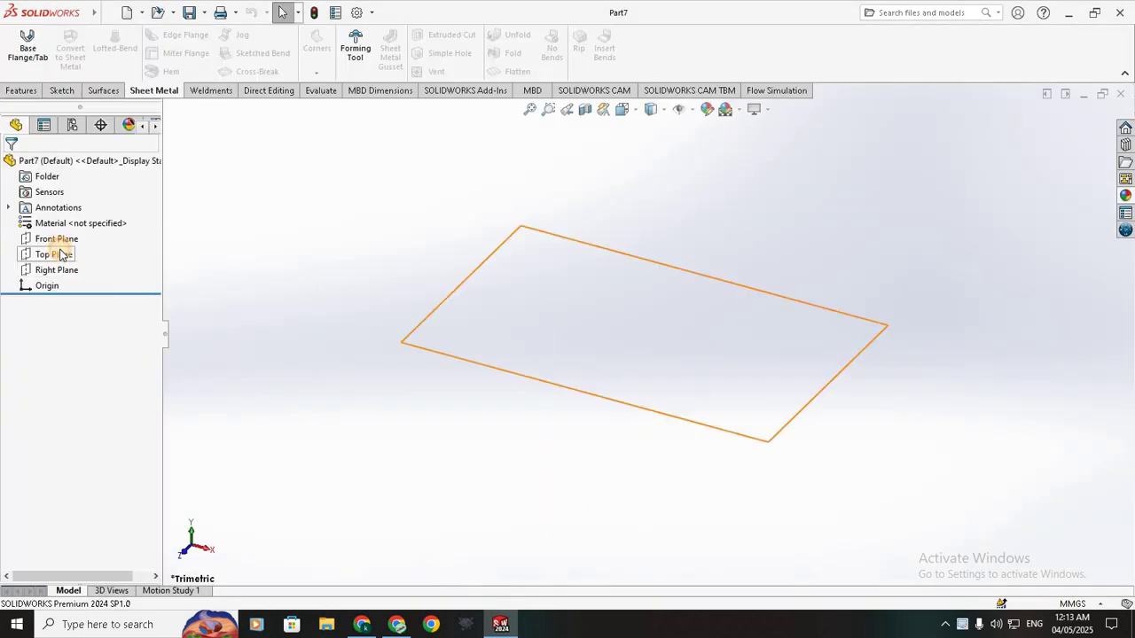
{"action": "left_click", "coordinate": [55, 255]}
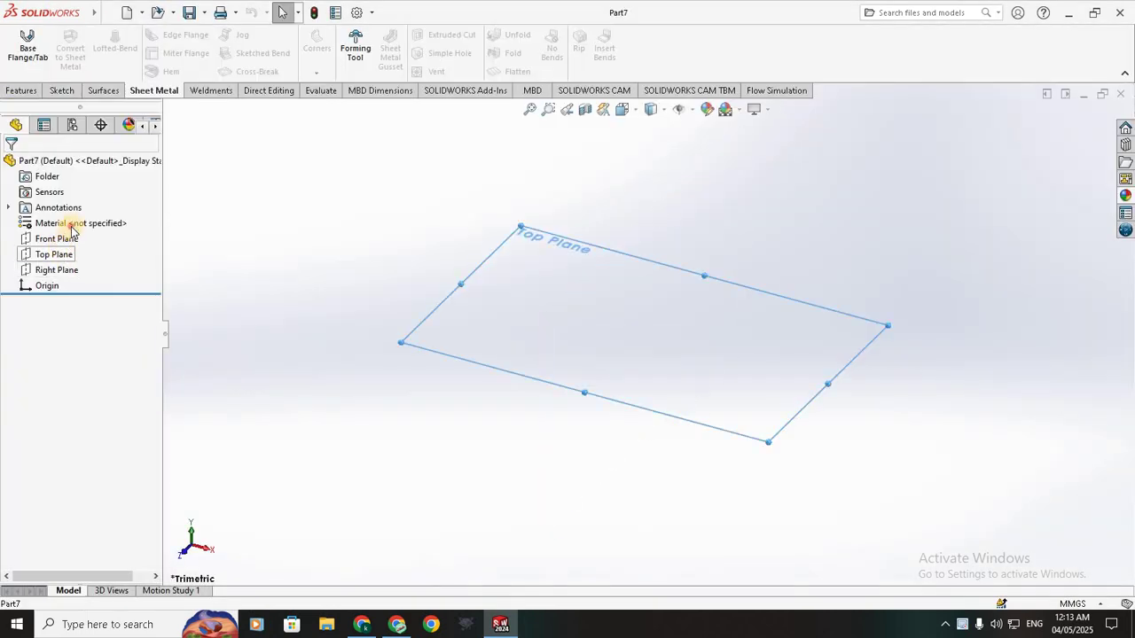
Step: On the Top Plane, draw a center rectangle anchored at the origin
{"action": "left_click", "coordinate": [92, 224]}
{"action": "left_click", "coordinate": [100, 54]}
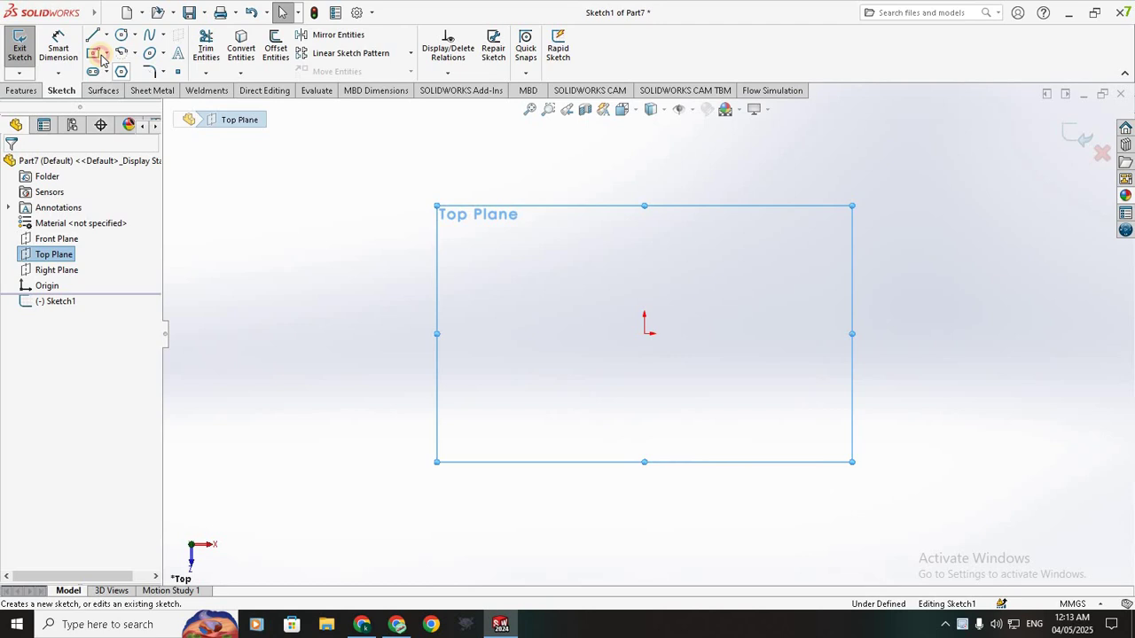
{"action": "left_click", "coordinate": [645, 334]}
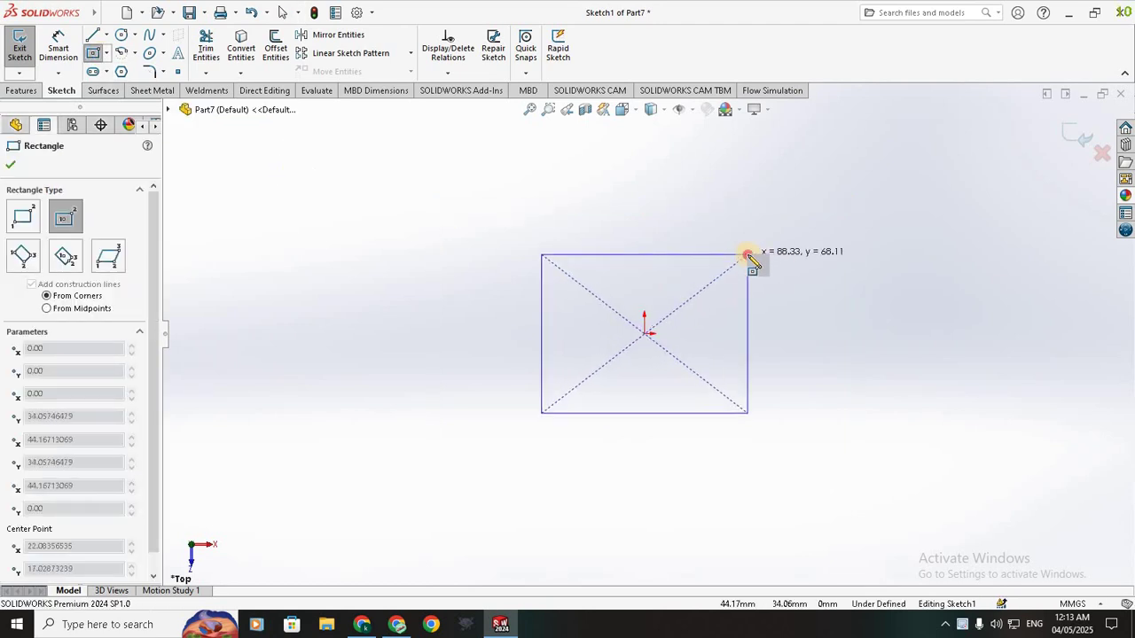
{"action": "left_click", "coordinate": [747, 254]}
Step: Dimension the rectangle's height and width to 300 mm each, making a square
{"action": "left_click", "coordinate": [58, 51]}
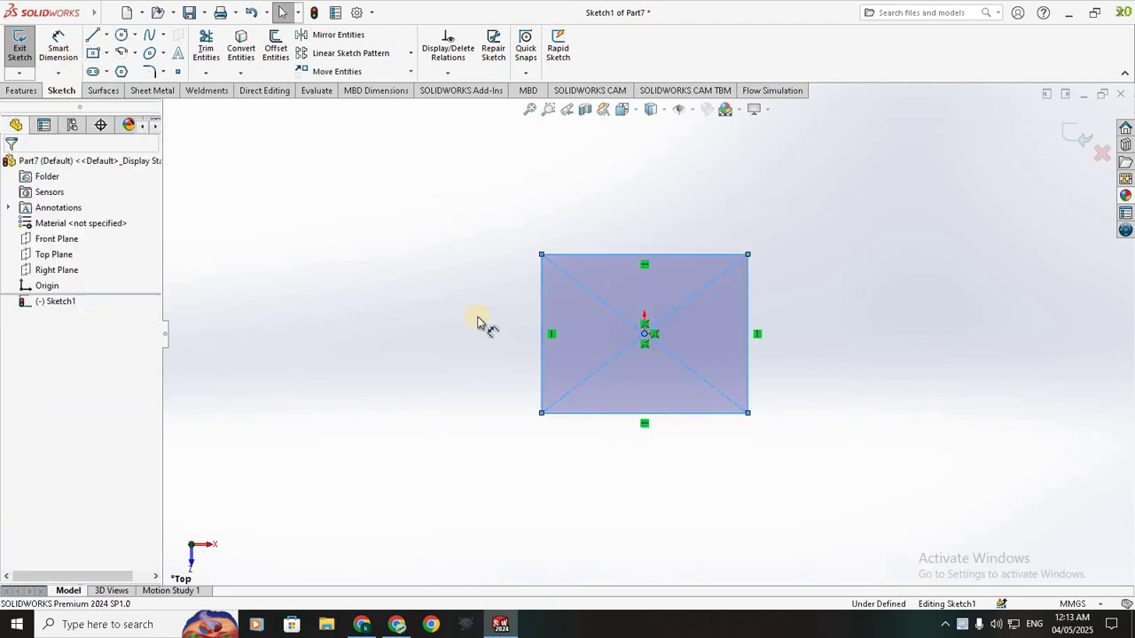
{"action": "left_click", "coordinate": [540, 375]}
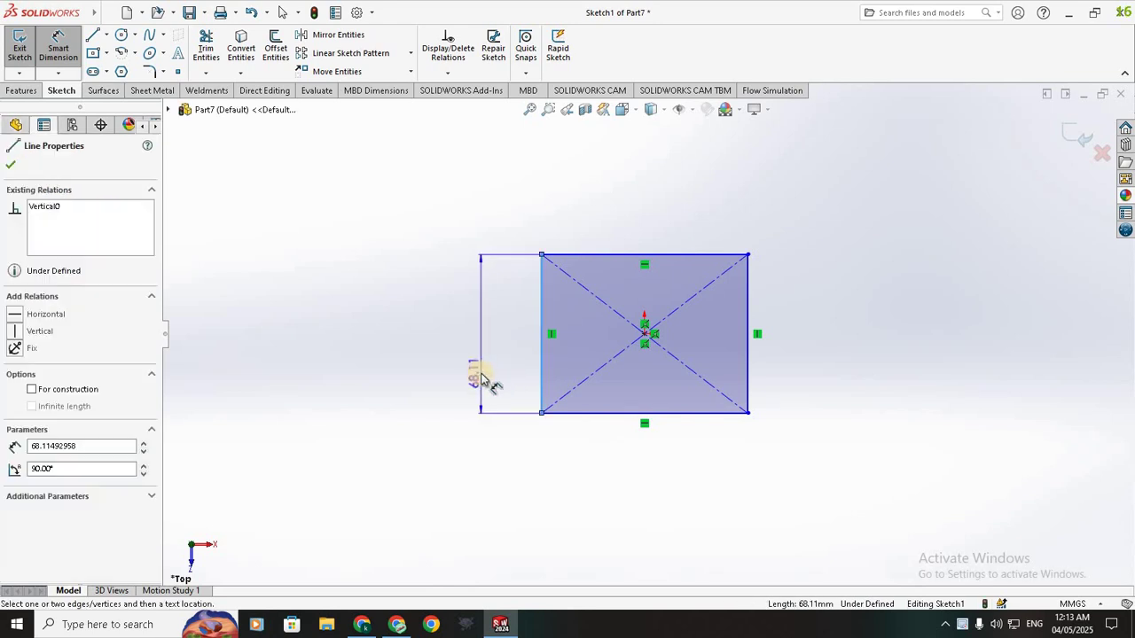
{"action": "left_click", "coordinate": [482, 373]}
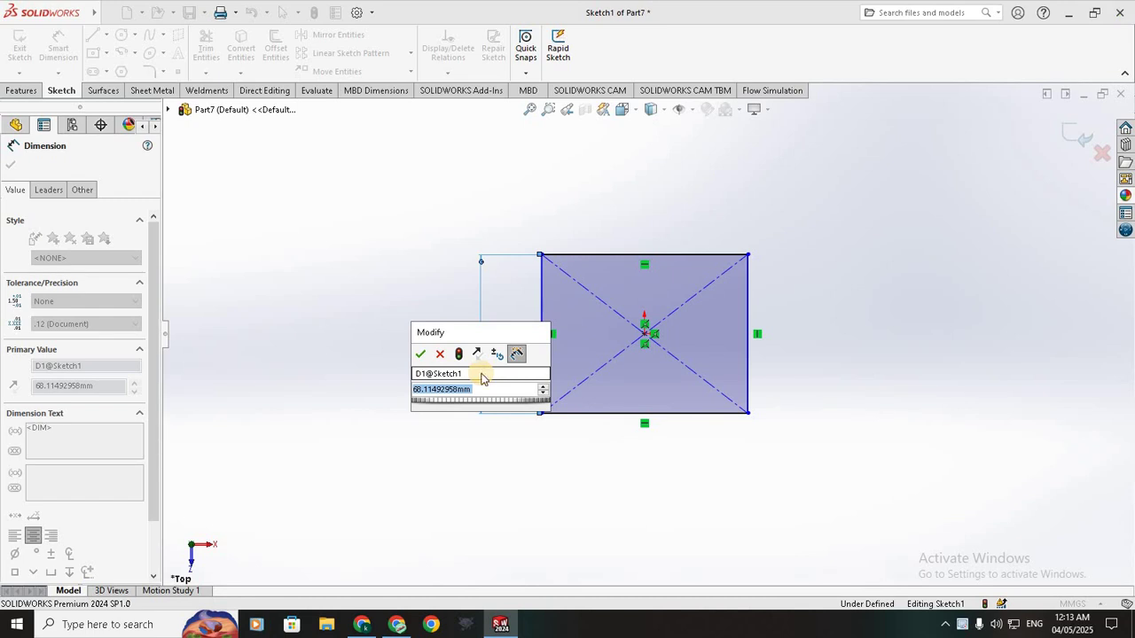
{"action": "type", "text": "300"}
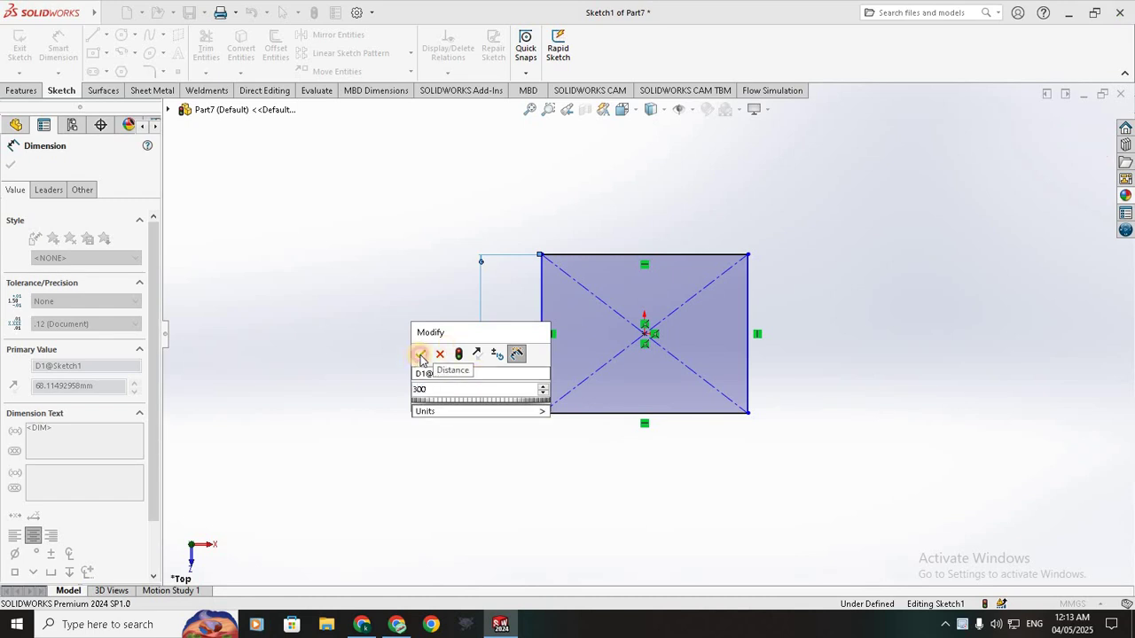
{"action": "left_click", "coordinate": [420, 355]}
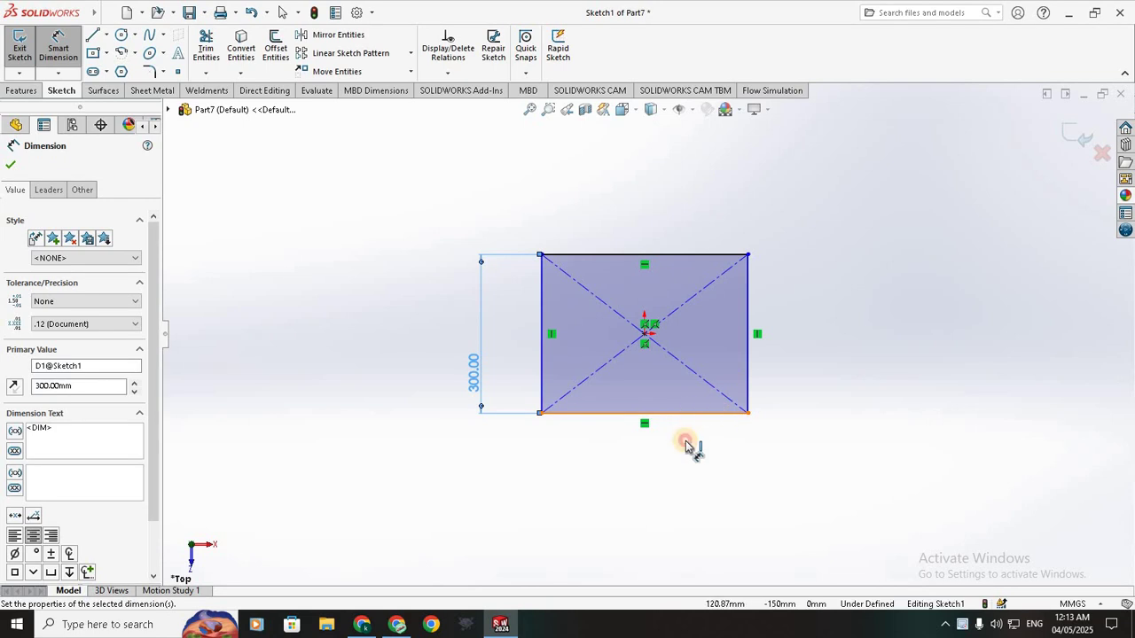
{"action": "left_click", "coordinate": [684, 502]}
{"action": "left_click", "coordinate": [682, 497]}
{"action": "type", "text": "300"}
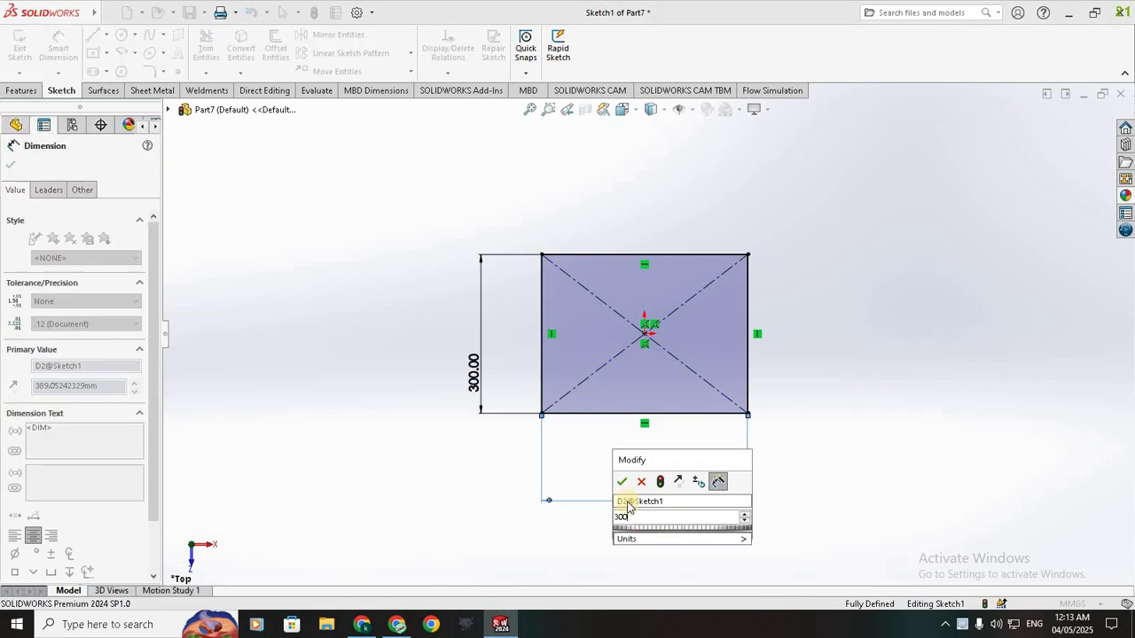
{"action": "left_click", "coordinate": [545, 435]}
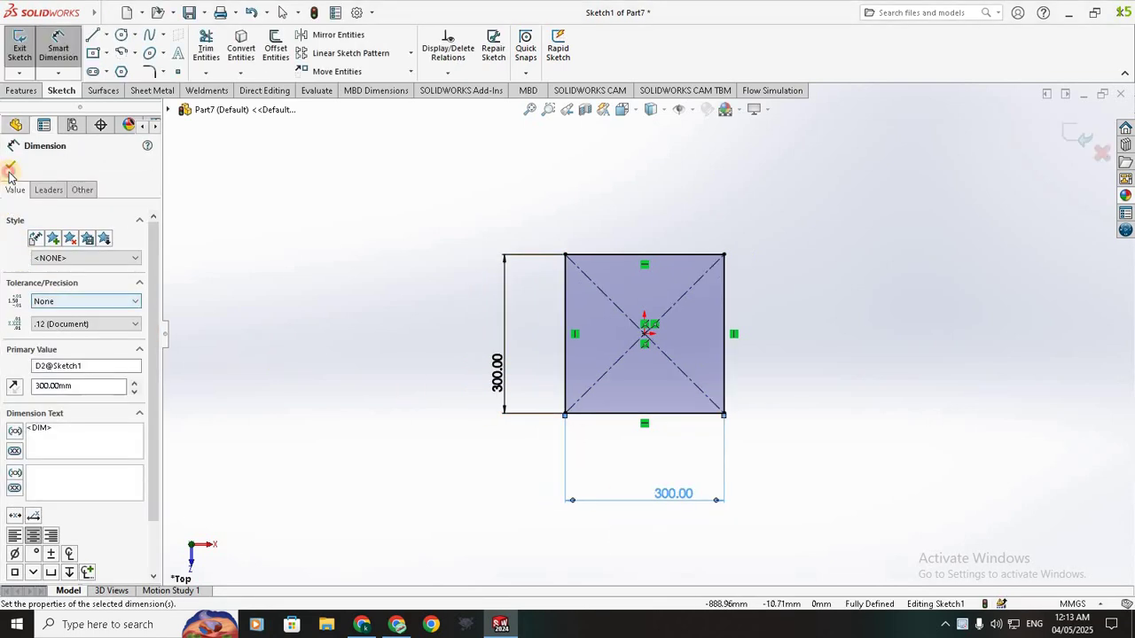
{"action": "left_click", "coordinate": [1079, 137]}
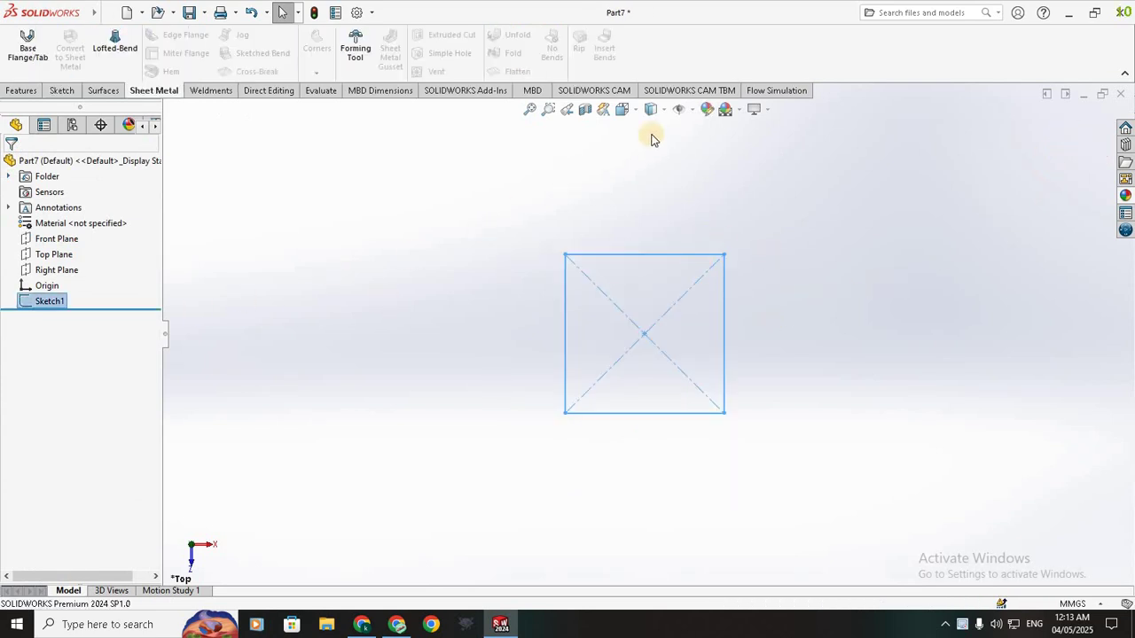
Step: Show the part in an isometric view
{"action": "left_click", "coordinate": [621, 109]}
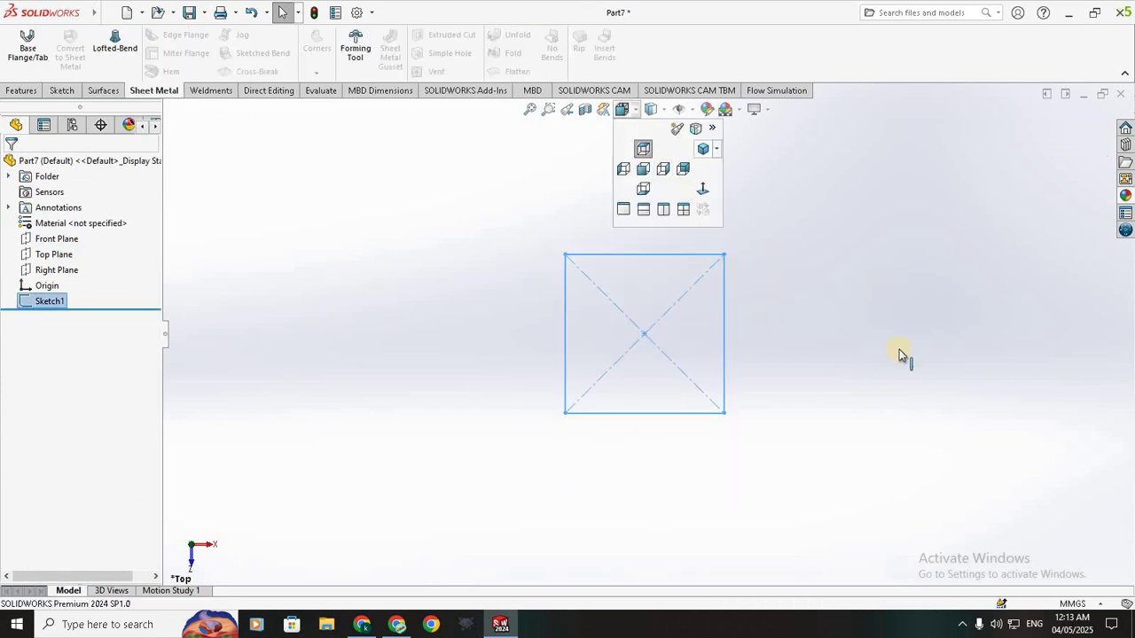
{"action": "key", "text": "ctrl+7"}
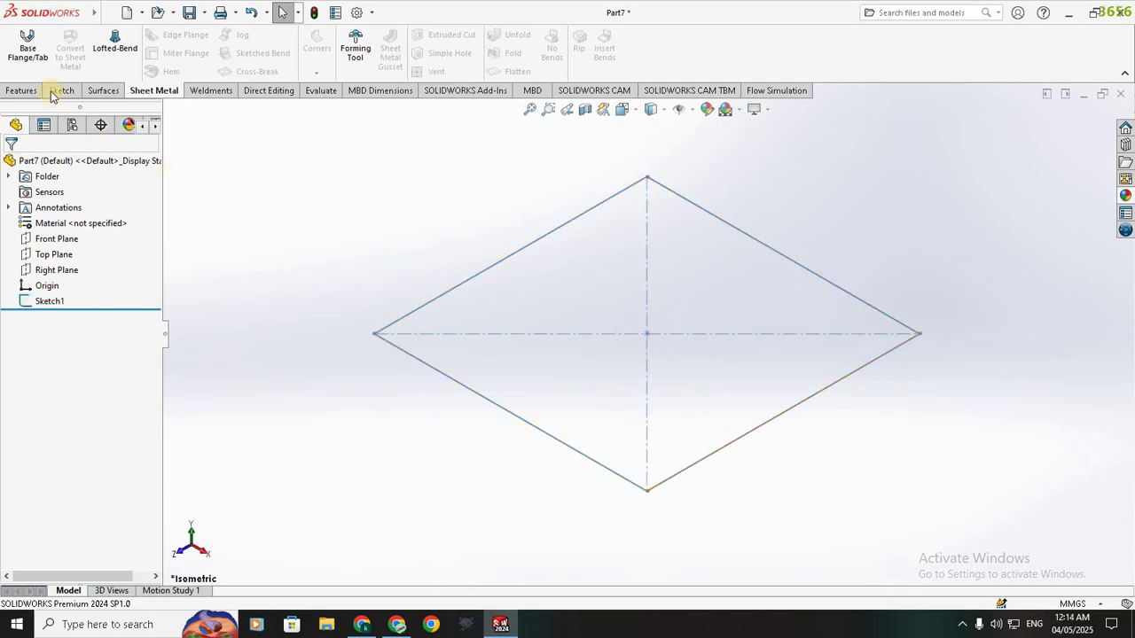
{"action": "left_click", "coordinate": [21, 90]}
Step: Create Plane1 offset 500 mm from the Top Plane and select it for sketching
{"action": "left_click", "coordinate": [566, 71]}
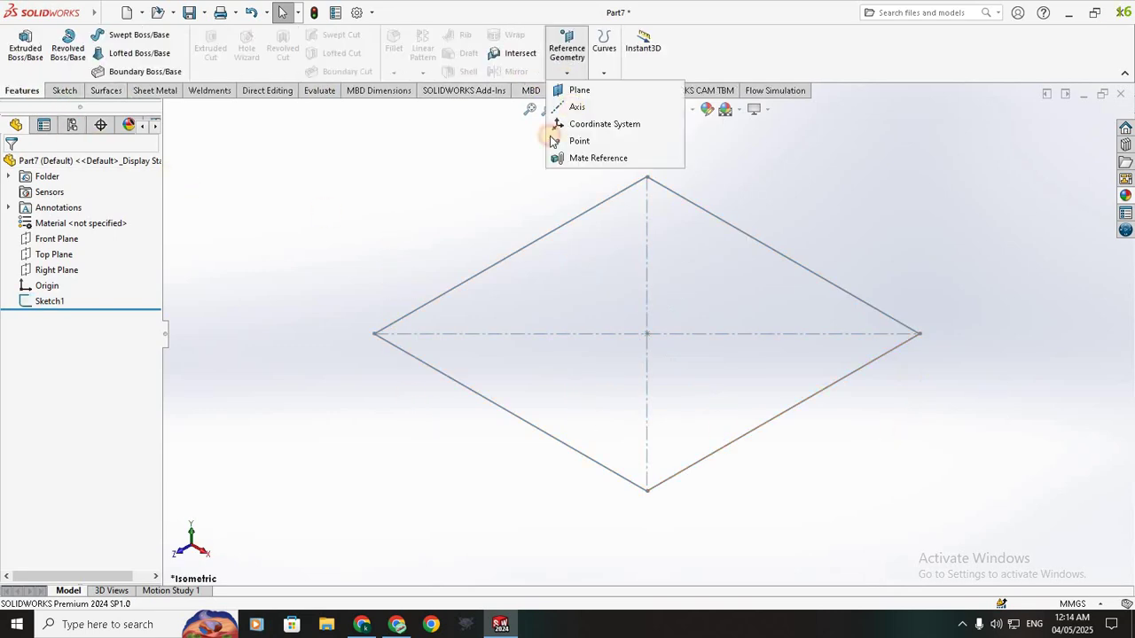
{"action": "left_click", "coordinate": [578, 89]}
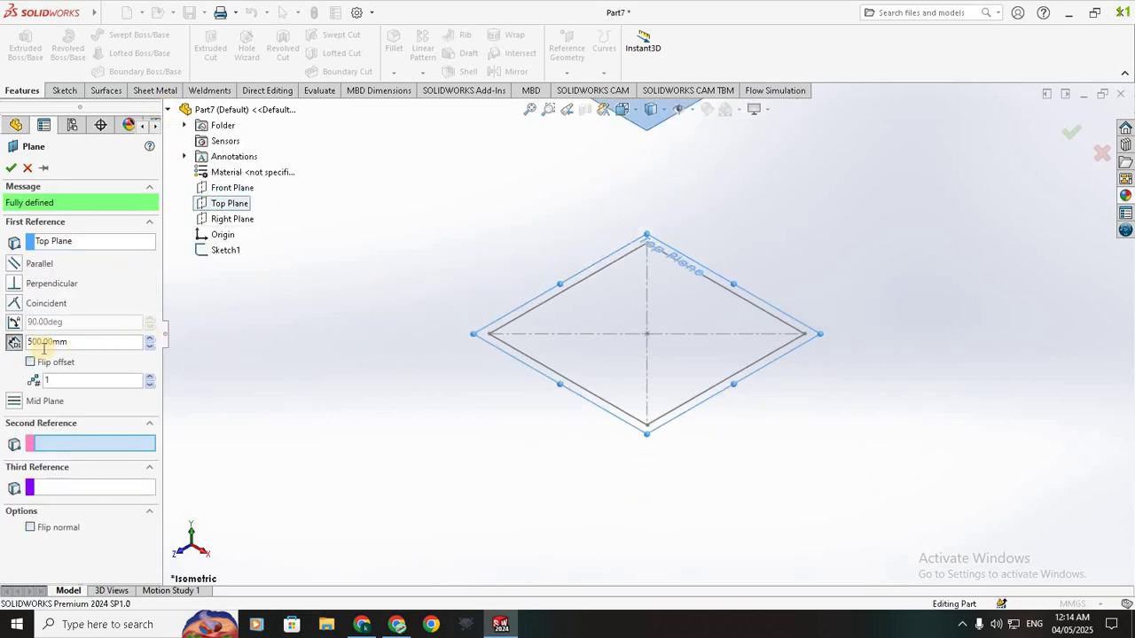
{"action": "double_click", "coordinate": [33, 344]}
{"action": "type", "text": "500"}
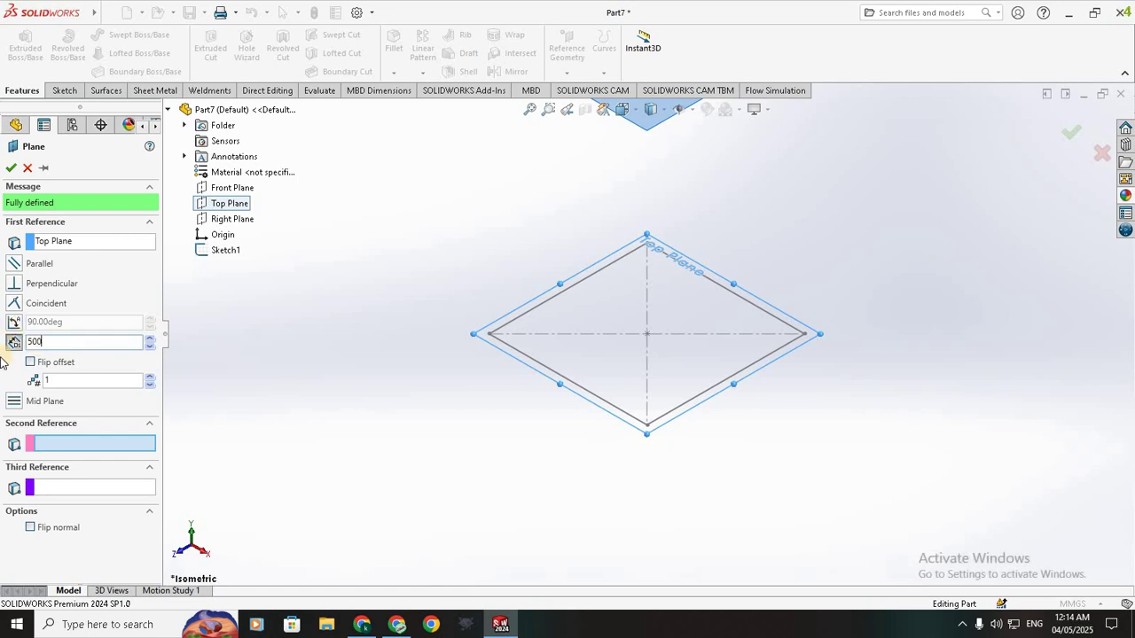
{"action": "key", "text": "Return"}
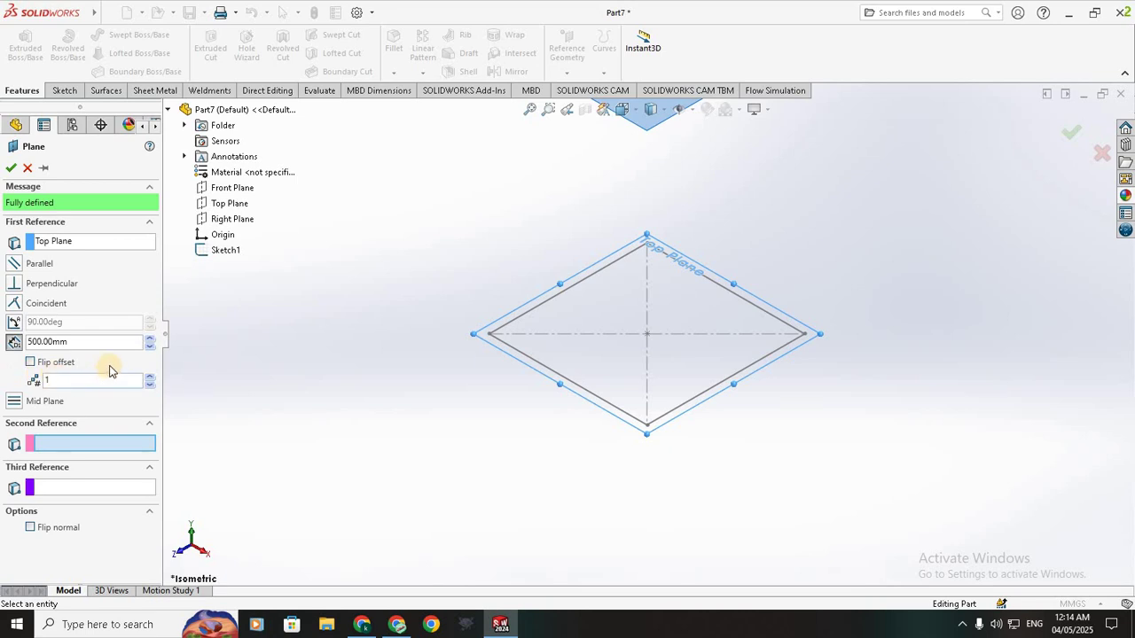
{"action": "mouse_move", "coordinate": [521, 327]}
{"action": "middle_mouse_down"}
{"action": "mouse_move", "coordinate": [529, 291]}
{"action": "mouse_move", "coordinate": [520, 413]}
{"action": "middle_mouse_up"}
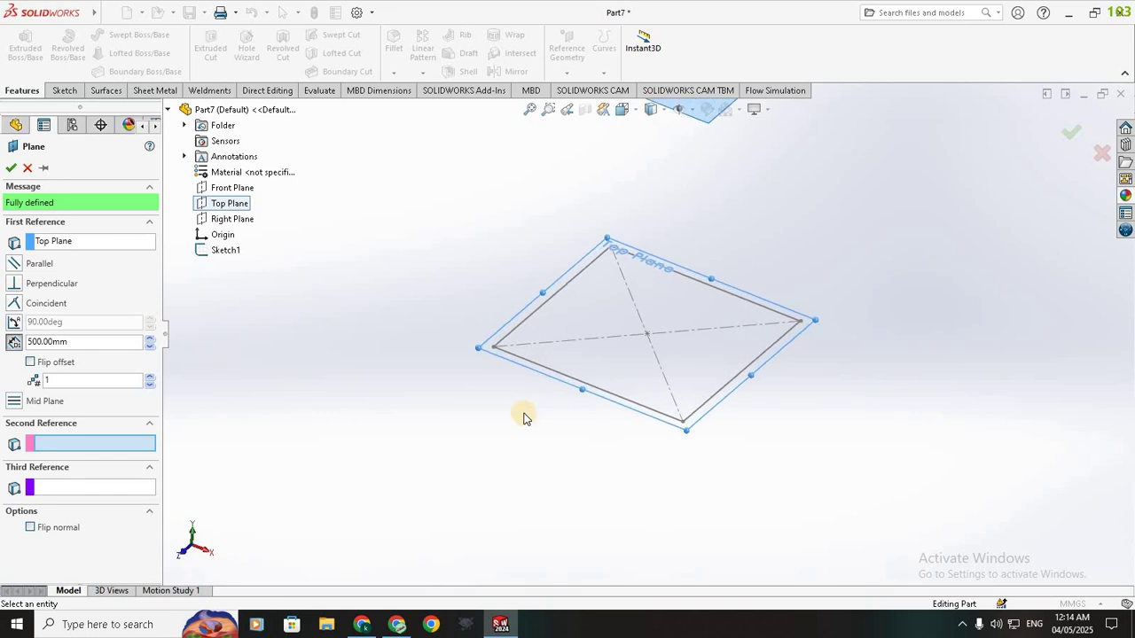
{"action": "scroll", "coordinate": [644, 213], "scroll_direction": "up", "scroll_amount": 3}
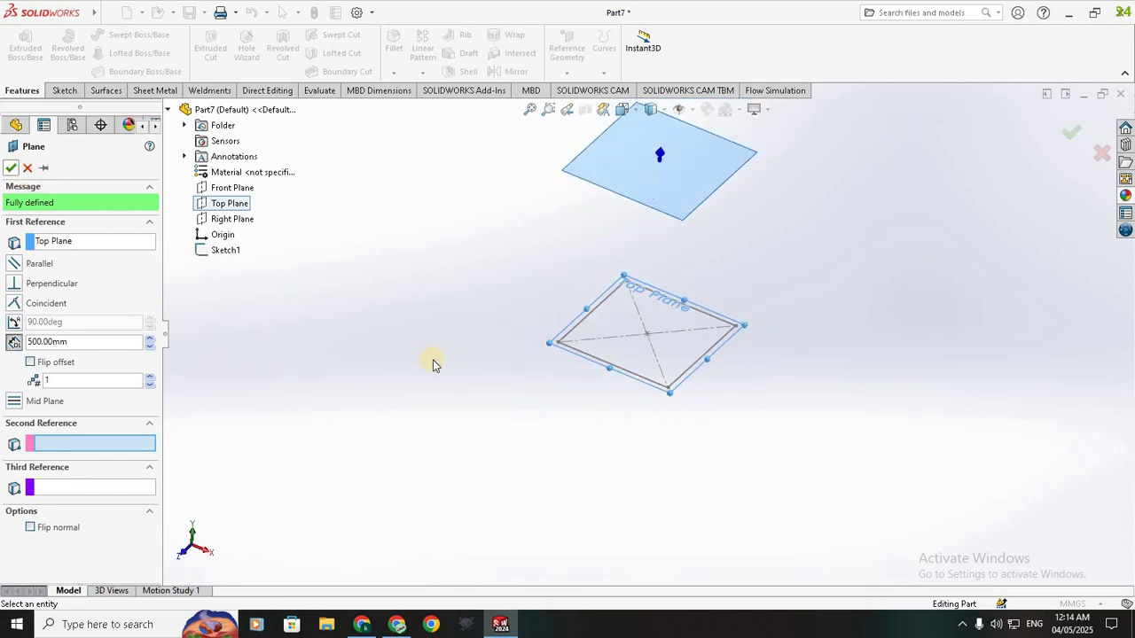
{"action": "key", "text": "Return"}
{"action": "scroll", "coordinate": [654, 253], "scroll_direction": "up", "scroll_amount": 3}
{"action": "scroll", "coordinate": [654, 244], "scroll_direction": "down", "scroll_amount": 8}
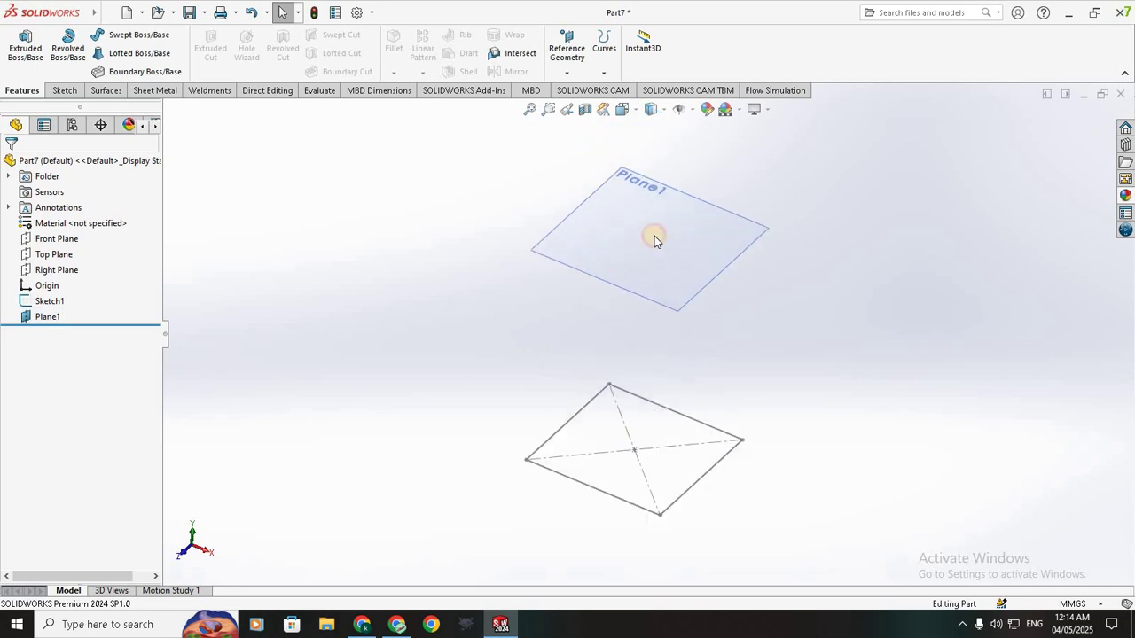
{"action": "left_click", "coordinate": [654, 239]}
Step: Start a sketch on Plane1 viewed normal to it and draw a center rectangle at the origin
{"action": "left_click", "coordinate": [701, 187]}
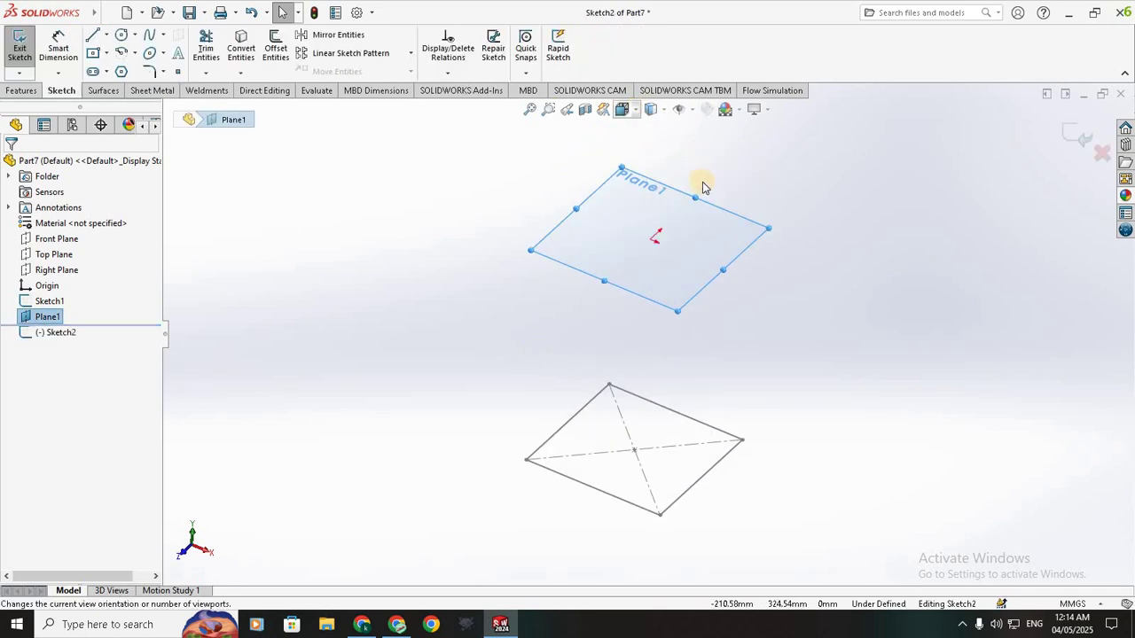
{"action": "key", "text": "space"}
{"action": "left_click", "coordinate": [664, 239]}
{"action": "left_click", "coordinate": [92, 53]}
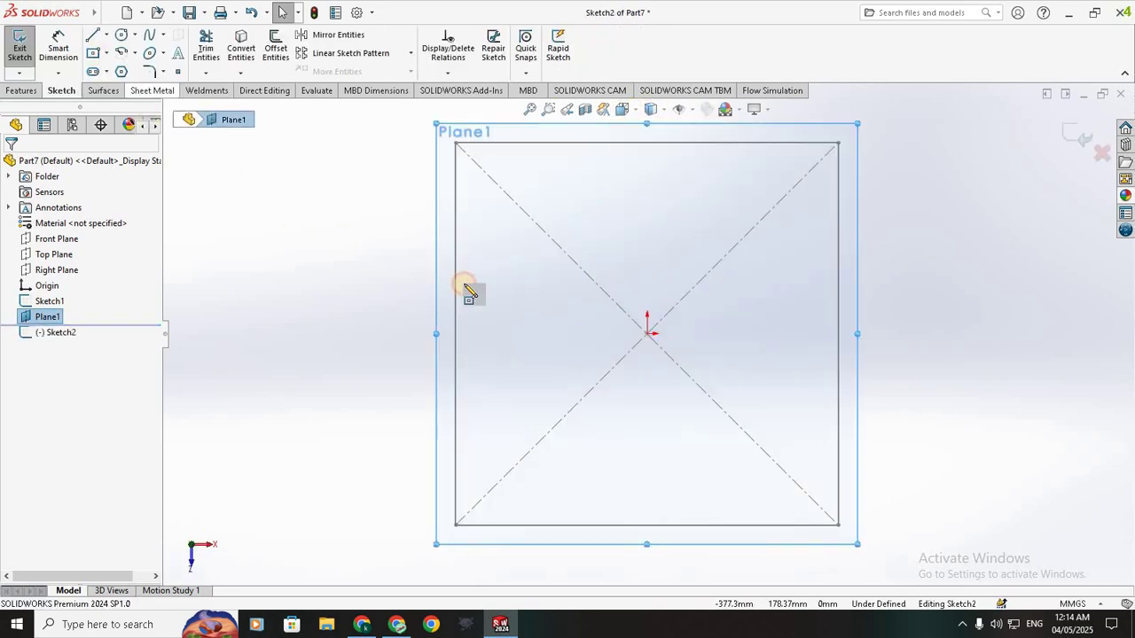
{"action": "left_click", "coordinate": [648, 333]}
{"action": "scroll", "coordinate": [650, 336], "scroll_direction": "up", "scroll_amount": 2}
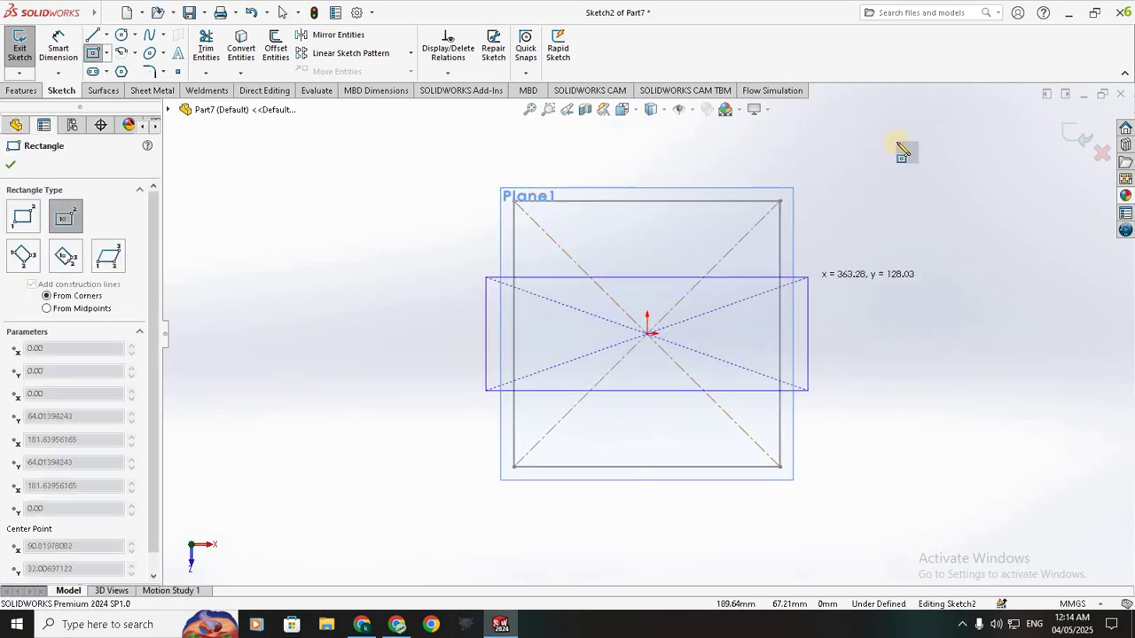
{"action": "scroll", "coordinate": [899, 155], "scroll_direction": "up", "scroll_amount": 2}
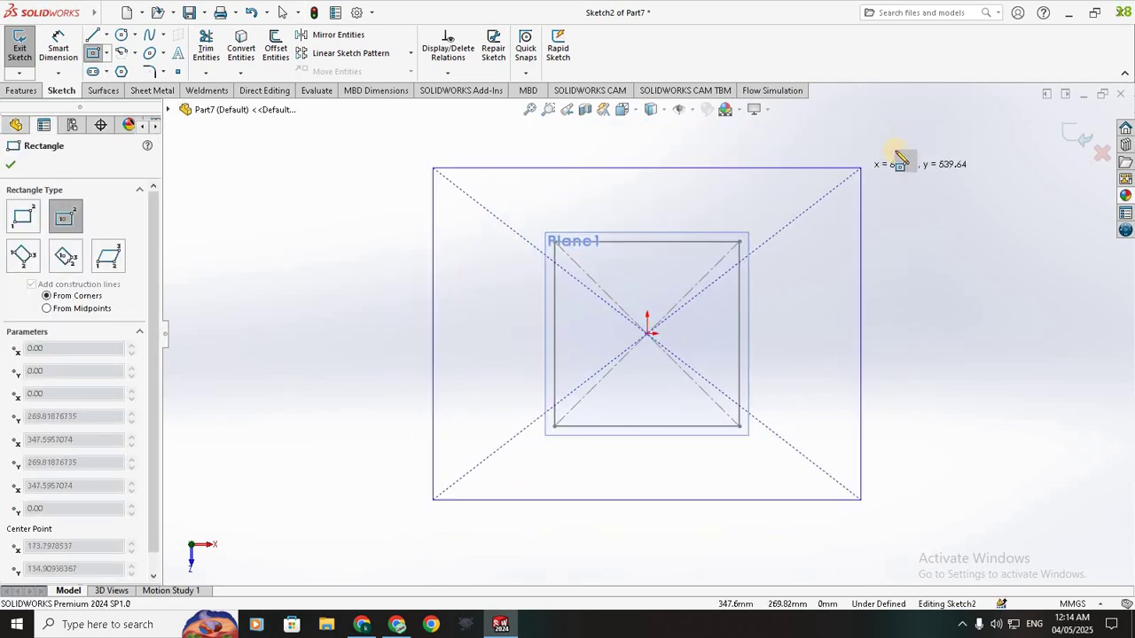
{"action": "left_click", "coordinate": [894, 151]}
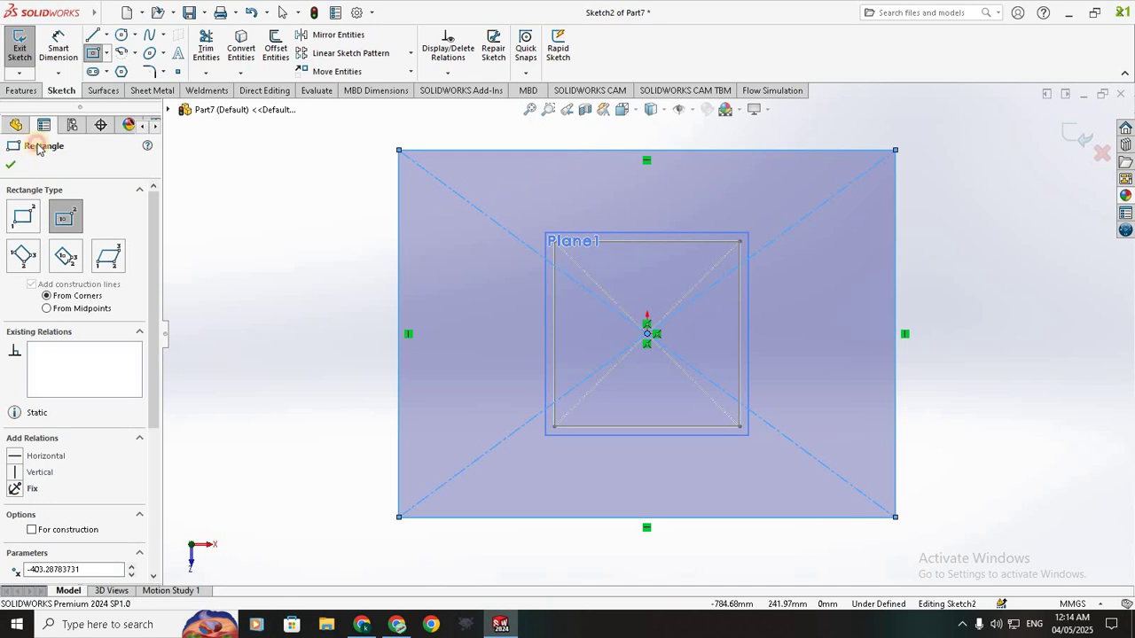
Step: Dimension the rectangle's height and width to 900 mm each
{"action": "left_click", "coordinate": [66, 59]}
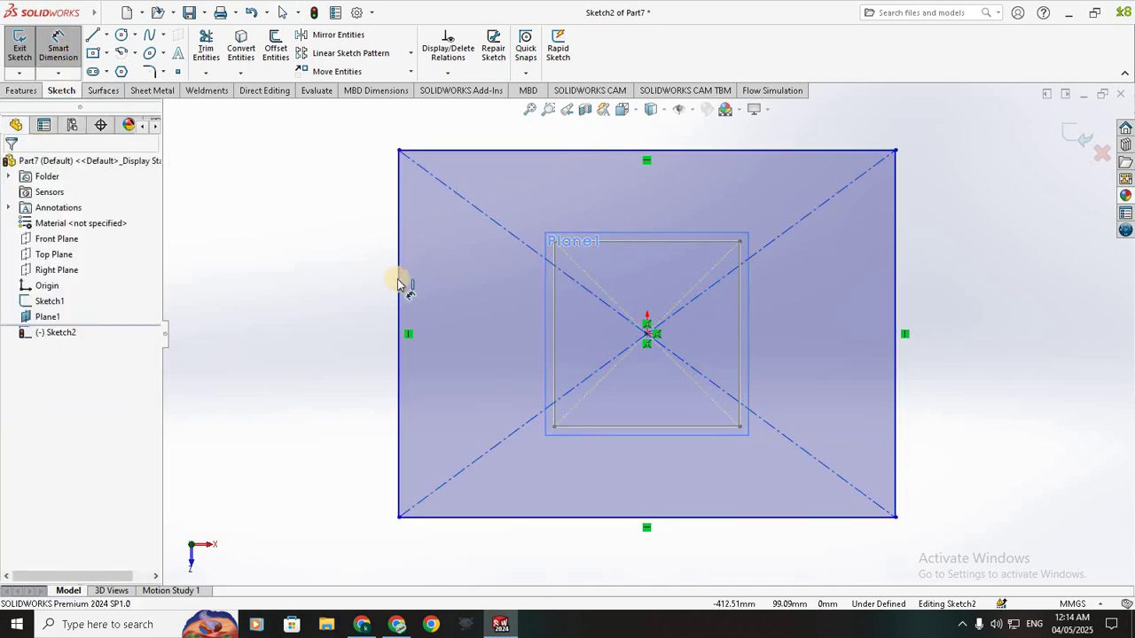
{"action": "left_click", "coordinate": [352, 300]}
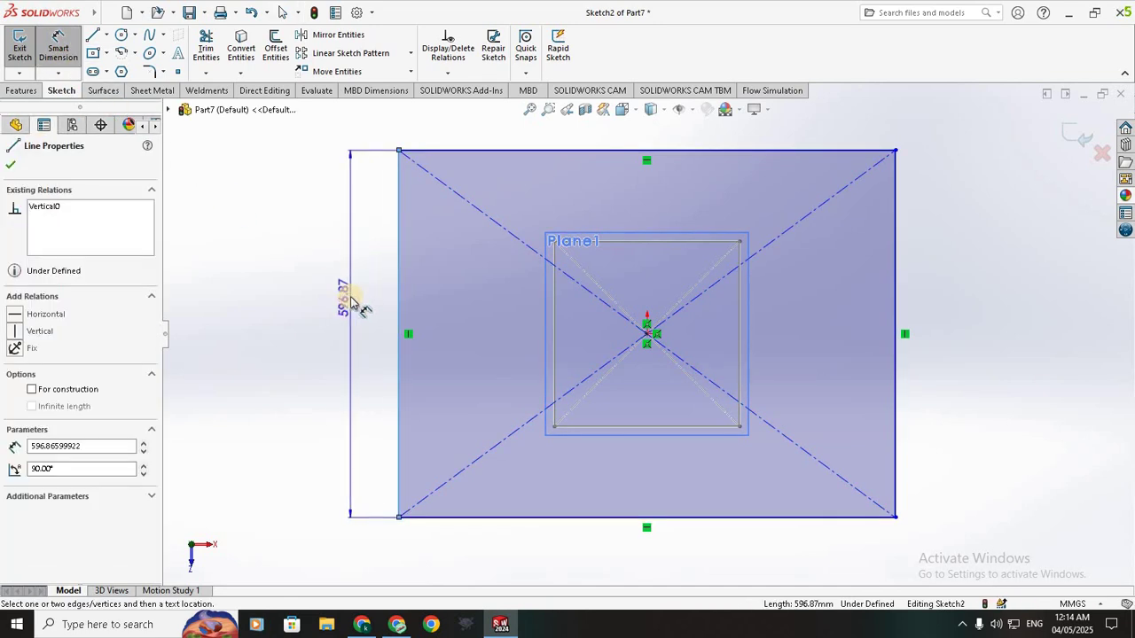
{"action": "left_click", "coordinate": [380, 283]}
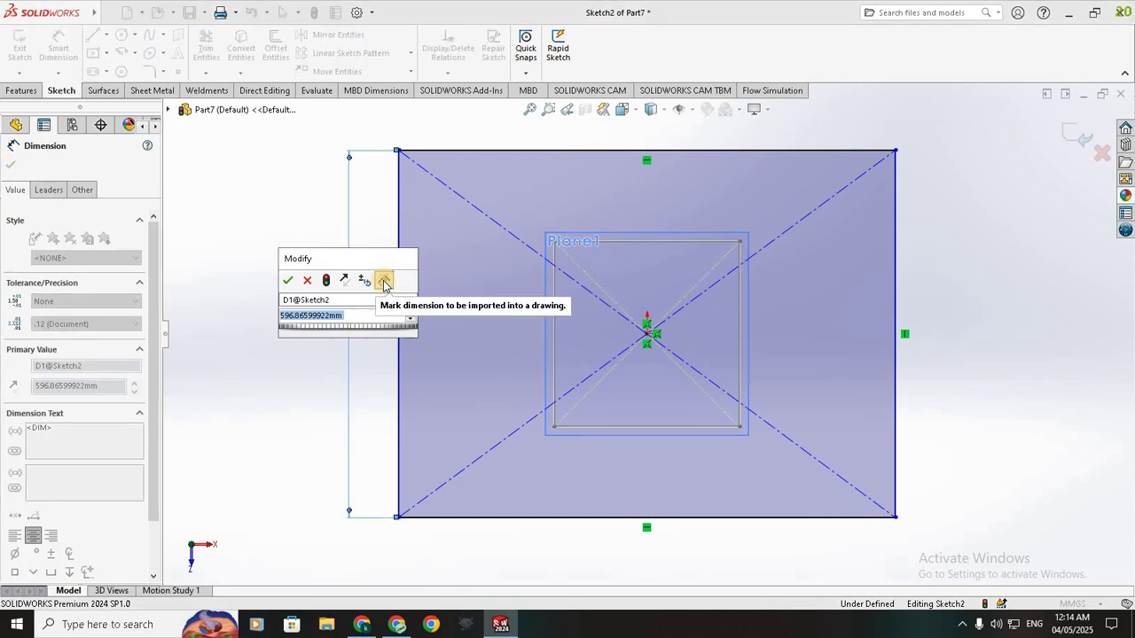
{"action": "type", "text": "900"}
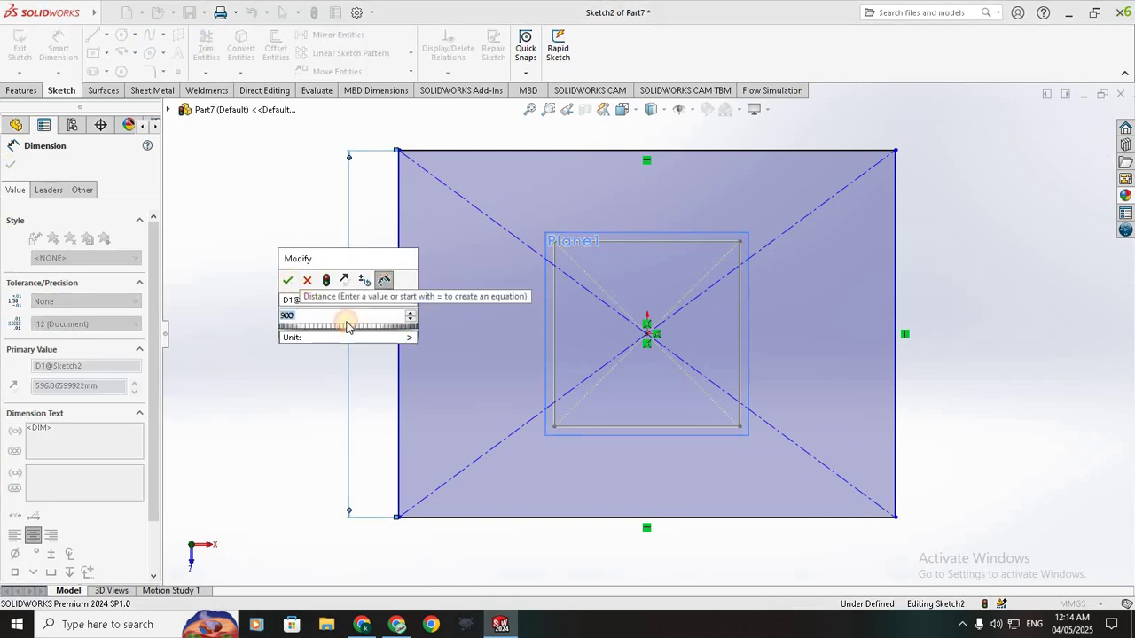
{"action": "key", "text": "Return"}
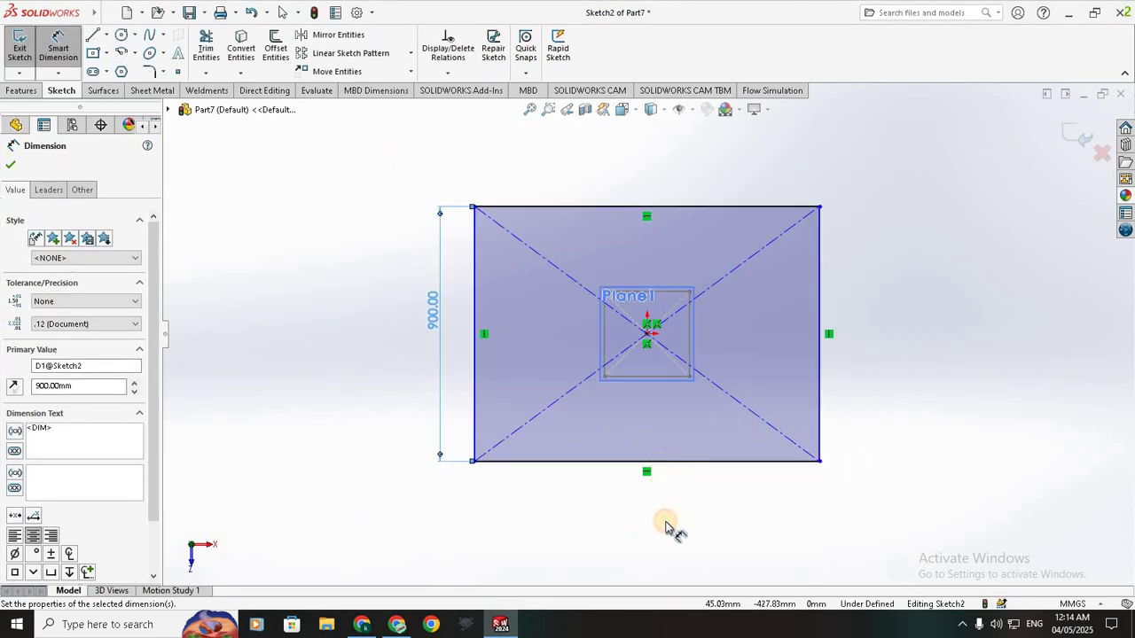
{"action": "left_click", "coordinate": [656, 461]}
{"action": "left_click", "coordinate": [615, 519]}
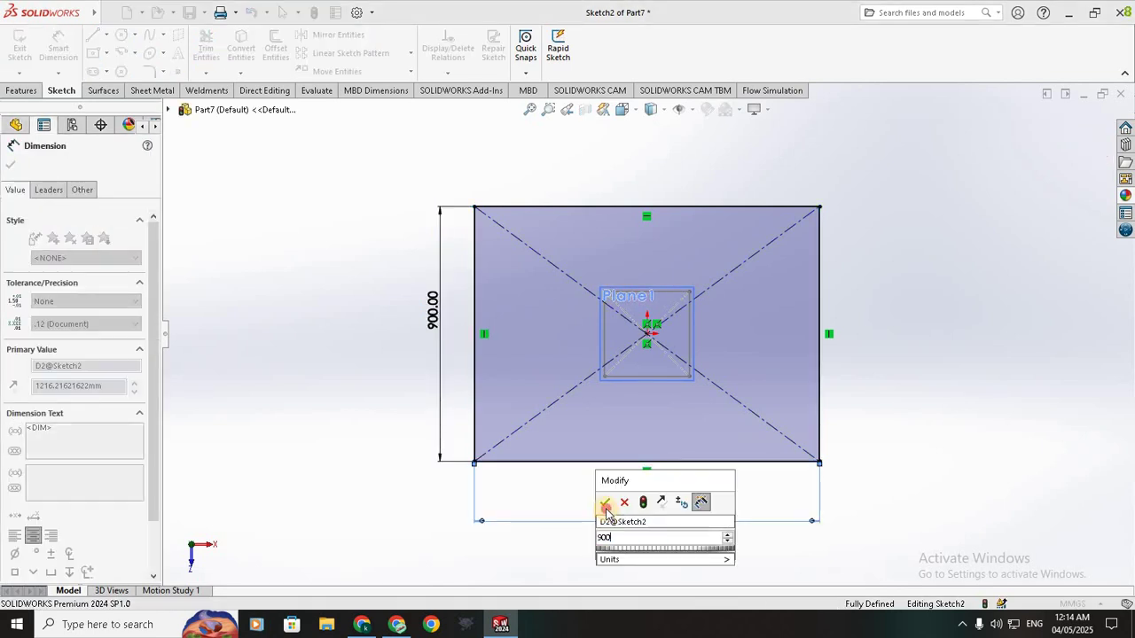
{"action": "left_click", "coordinate": [605, 502]}
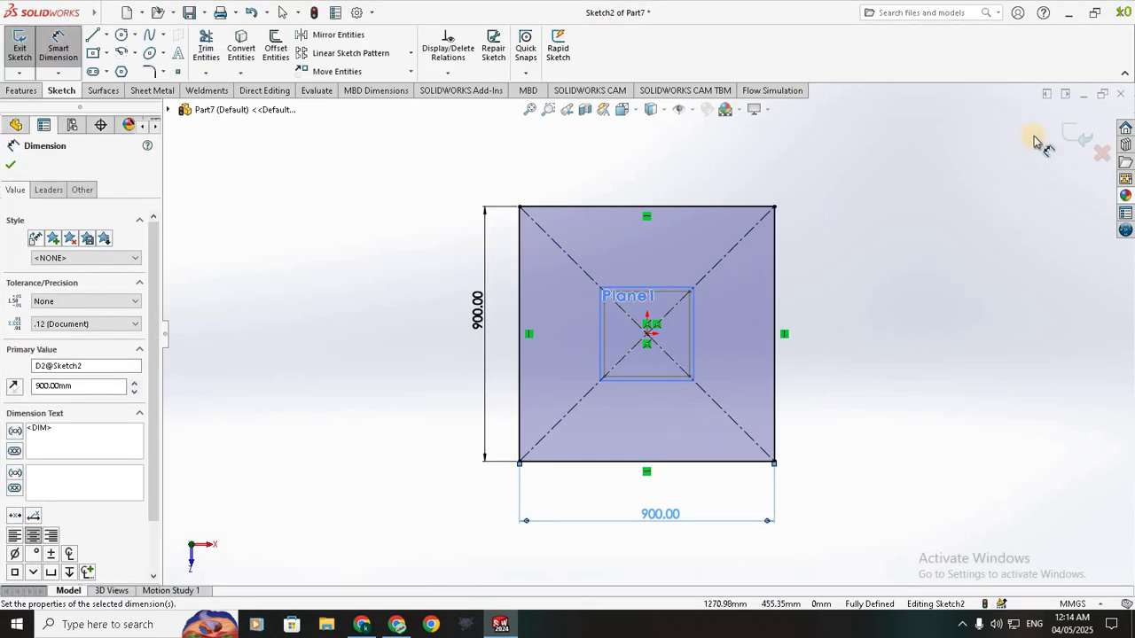
Step: Exit the 900 mm sketch and switch to an isometric view
{"action": "left_click", "coordinate": [1075, 142]}
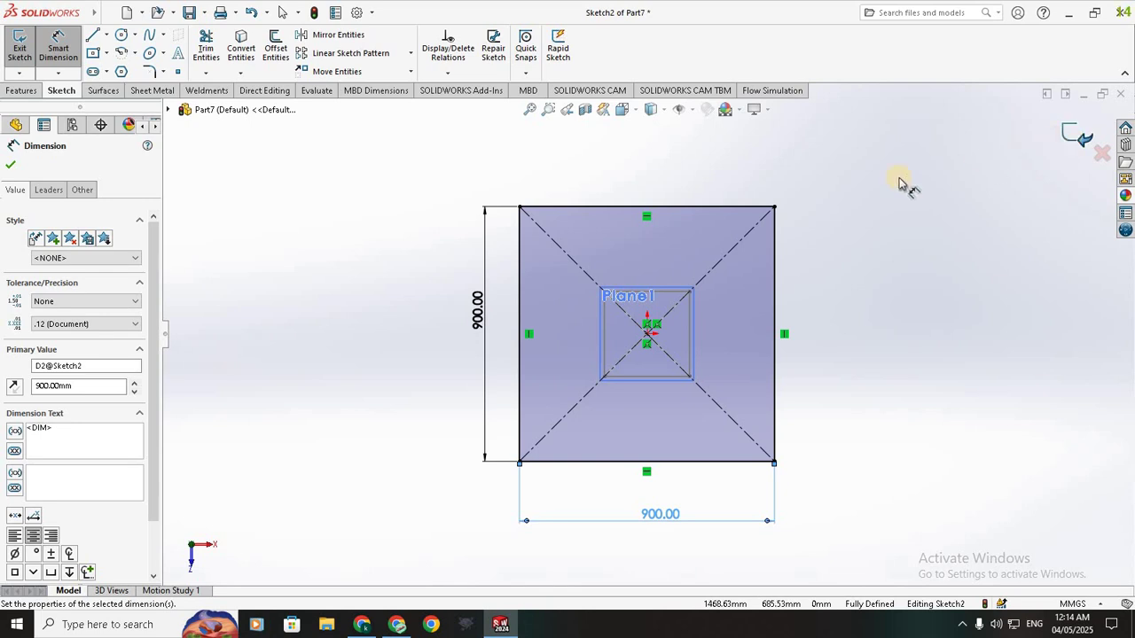
{"action": "left_click", "coordinate": [621, 109]}
{"action": "key", "text": "ctrl+7"}
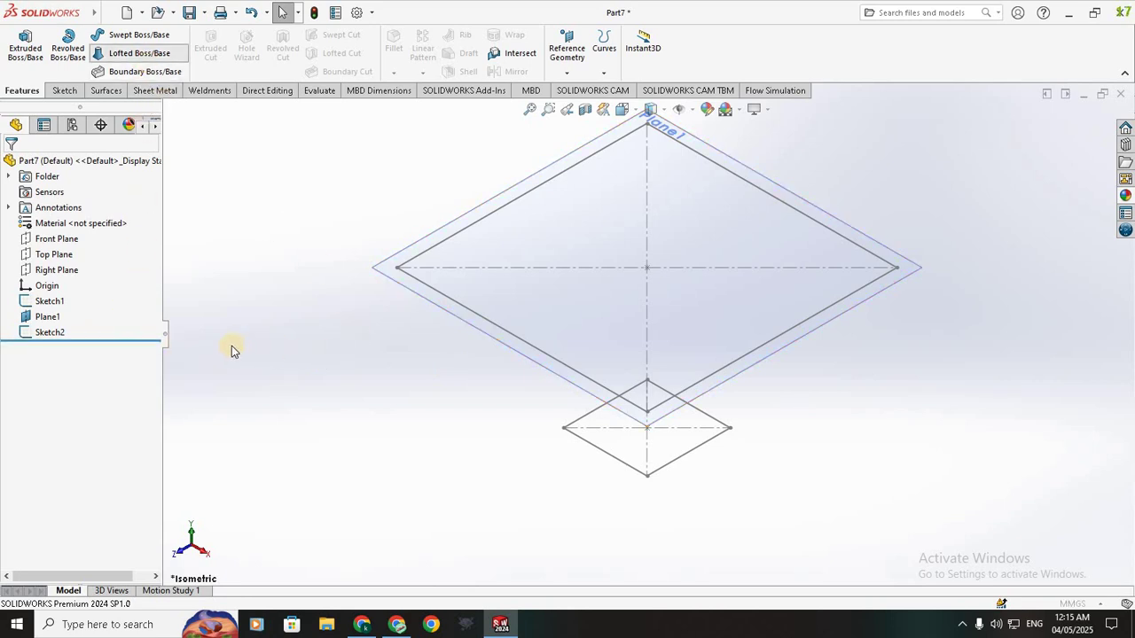
Step: Start a lofted boss with Sketch2 and Sketch1 as its two profiles
{"action": "left_click", "coordinate": [672, 423]}
{"action": "left_click", "coordinate": [662, 460]}
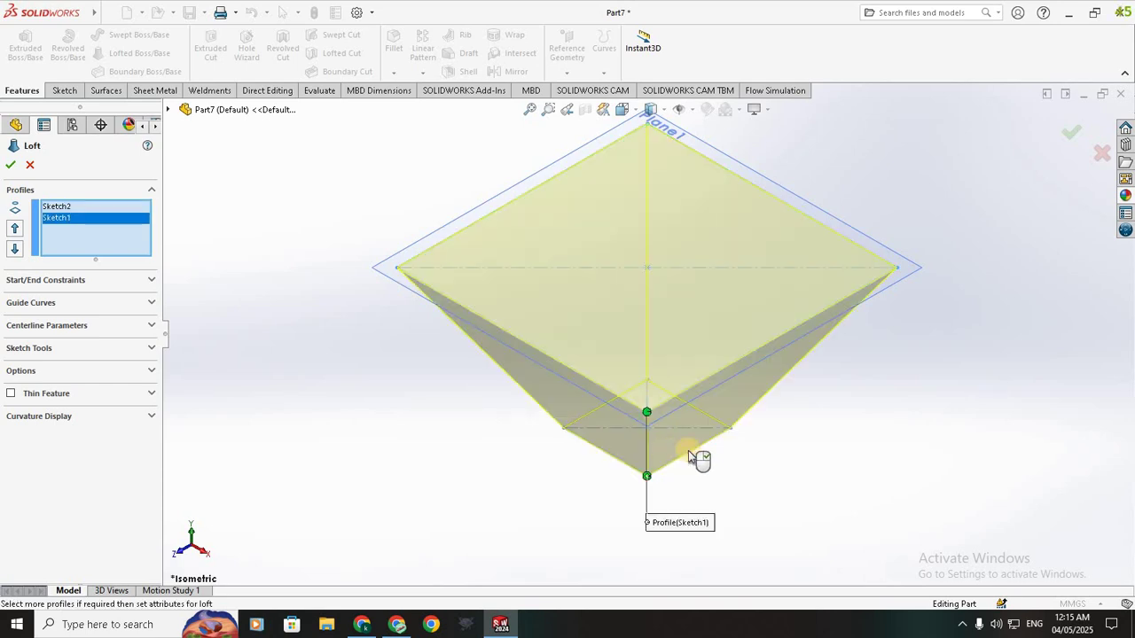
{"action": "scroll", "coordinate": [717, 387], "scroll_direction": "up", "scroll_amount": 1}
{"action": "scroll", "coordinate": [697, 372], "scroll_direction": "up", "scroll_amount": 1}
{"action": "scroll", "coordinate": [673, 330], "scroll_direction": "up", "scroll_amount": 1}
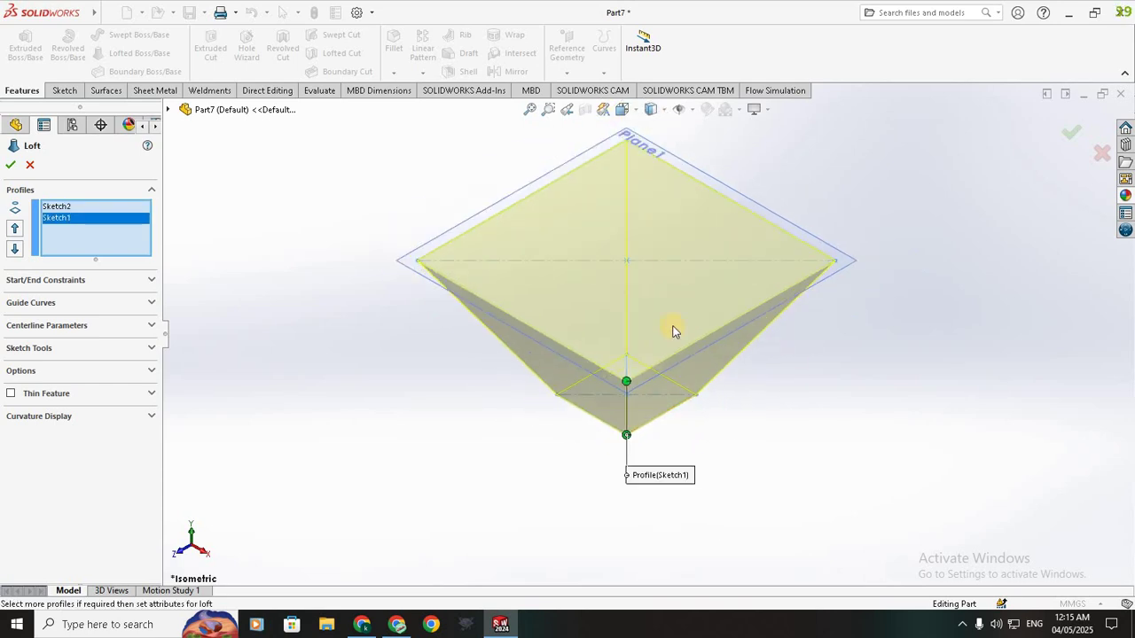
{"action": "scroll", "coordinate": [673, 331], "scroll_direction": "down", "scroll_amount": 2}
{"action": "scroll", "coordinate": [332, 336], "scroll_direction": "up", "scroll_amount": 2}
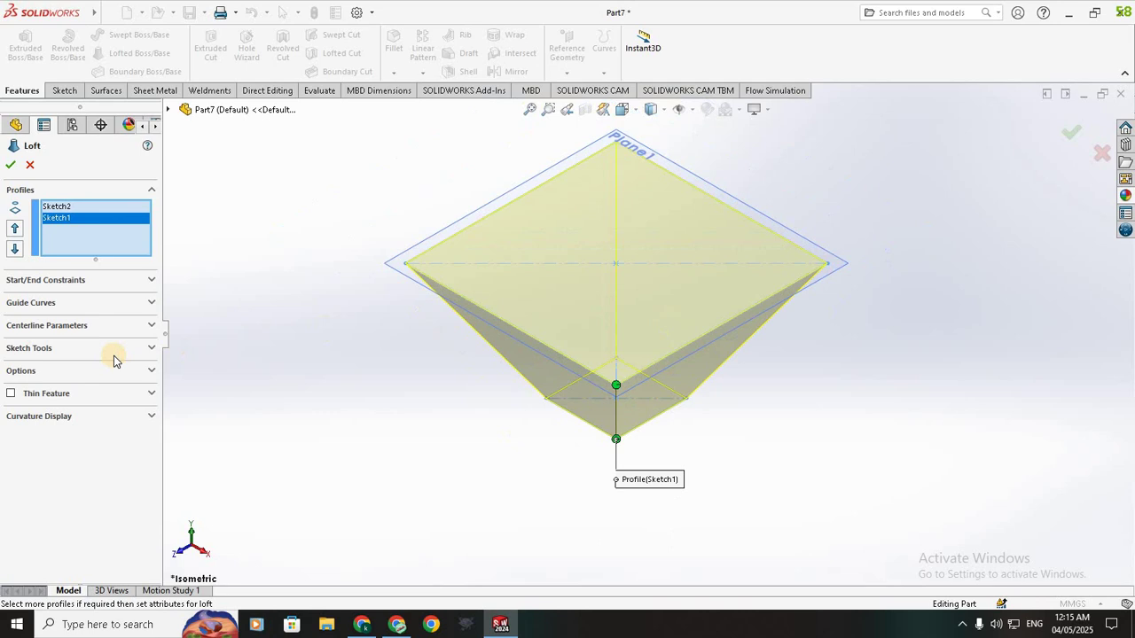
Step: Review the loft's constraint, guide curve and centerline options, then accept Loft1
{"action": "left_click", "coordinate": [64, 282]}
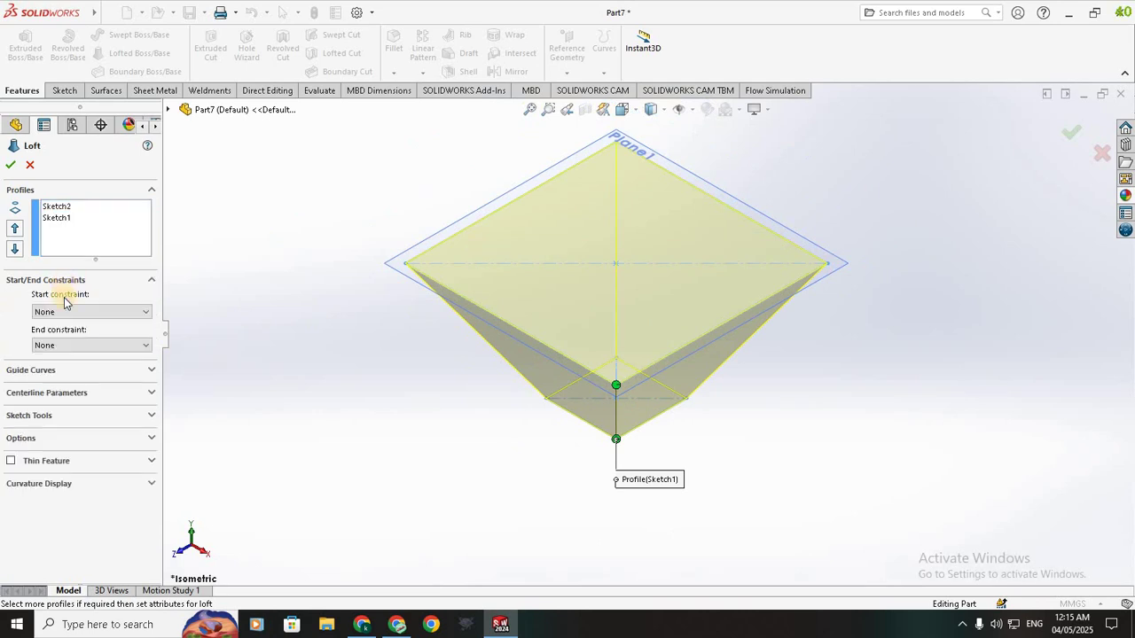
{"action": "left_click", "coordinate": [64, 280]}
{"action": "left_click", "coordinate": [64, 303]}
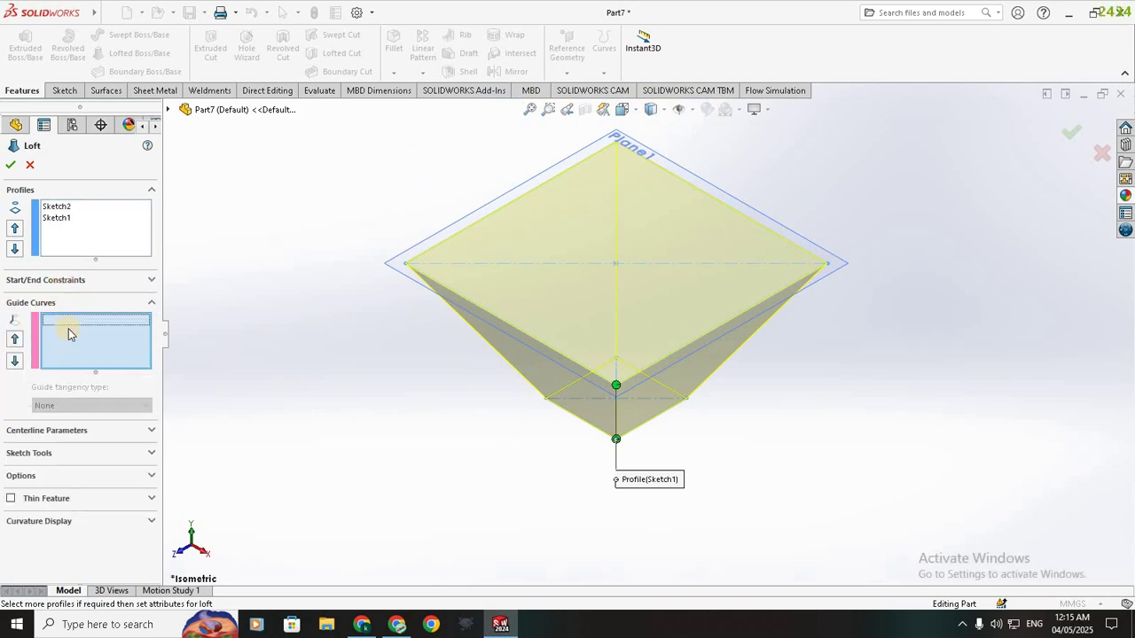
{"action": "left_click", "coordinate": [64, 303]}
{"action": "left_click", "coordinate": [64, 325]}
{"action": "left_click", "coordinate": [64, 325]}
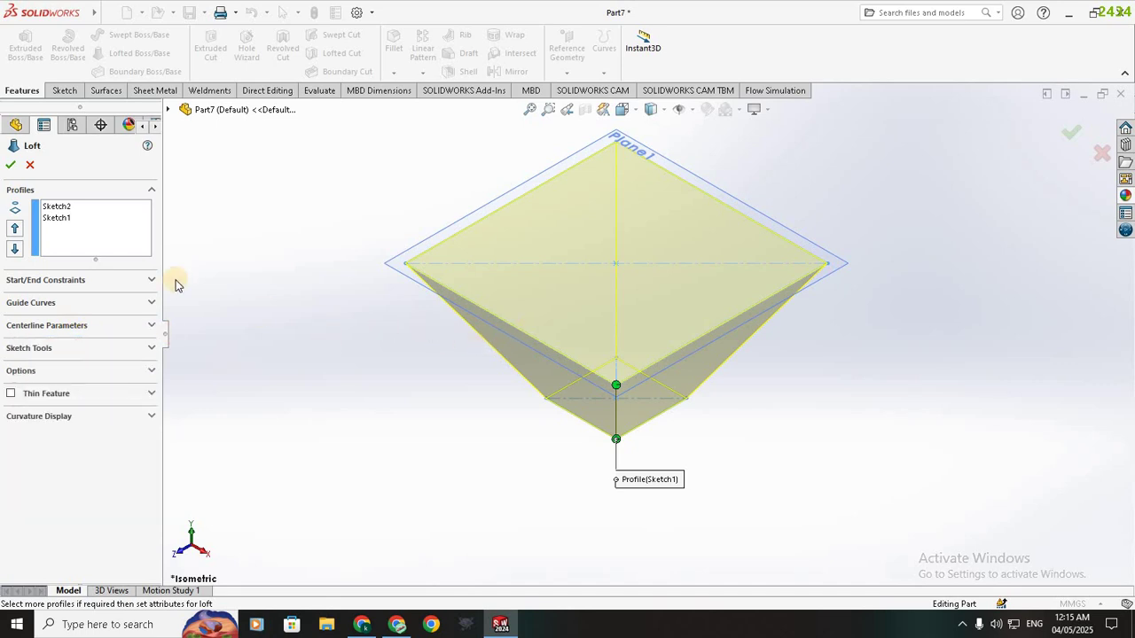
{"action": "left_click", "coordinate": [14, 165]}
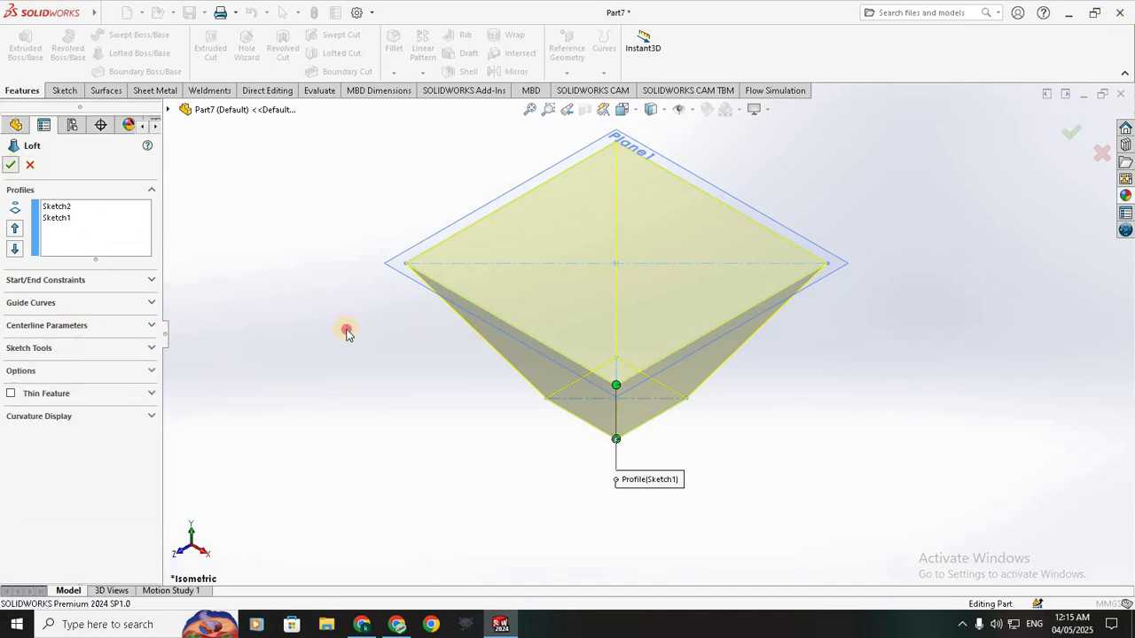
{"action": "mouse_move", "coordinate": [726, 411]}
{"action": "middle_mouse_down"}
{"action": "mouse_move", "coordinate": [717, 311]}
{"action": "mouse_move", "coordinate": [736, 342]}
{"action": "mouse_move", "coordinate": [740, 405]}
{"action": "mouse_move", "coordinate": [703, 284]}
{"action": "mouse_move", "coordinate": [674, 292]}
{"action": "middle_mouse_up"}
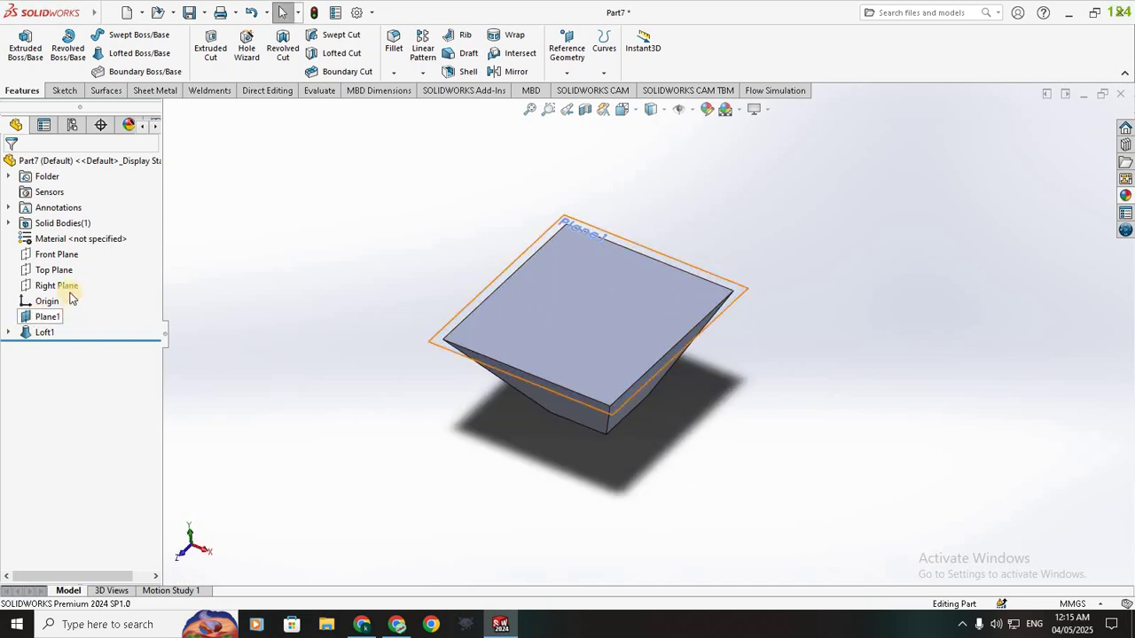
Step: Delete Loft1's top and bottom square faces to leave an open-ended tapered shell
{"action": "left_click", "coordinate": [39, 316]}
{"action": "left_click", "coordinate": [459, 216]}
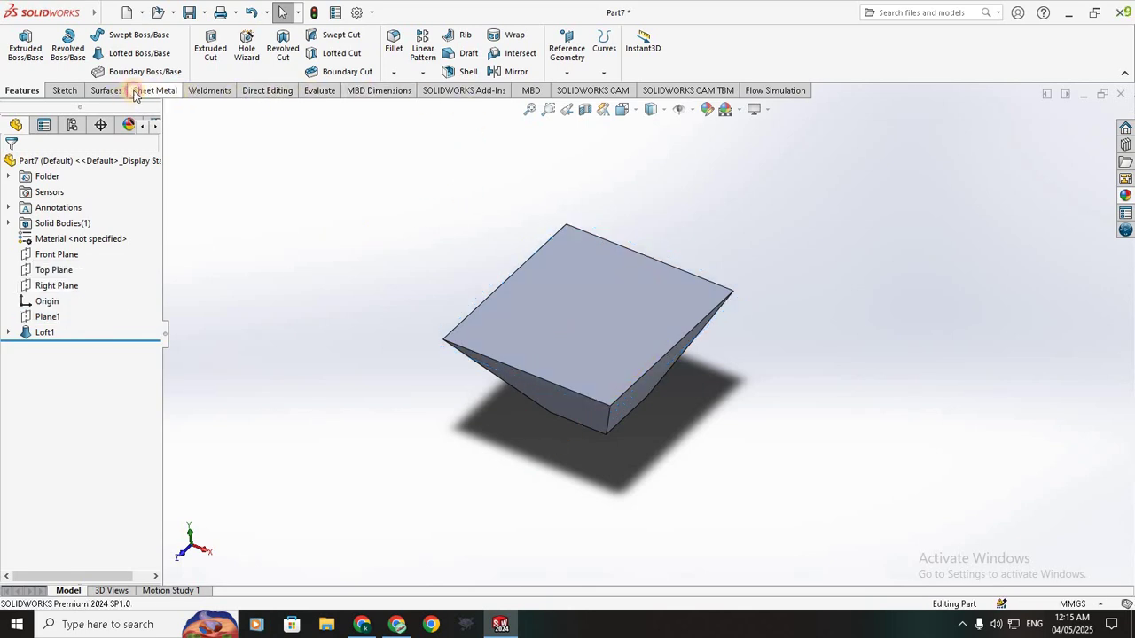
{"action": "left_click", "coordinate": [105, 90]}
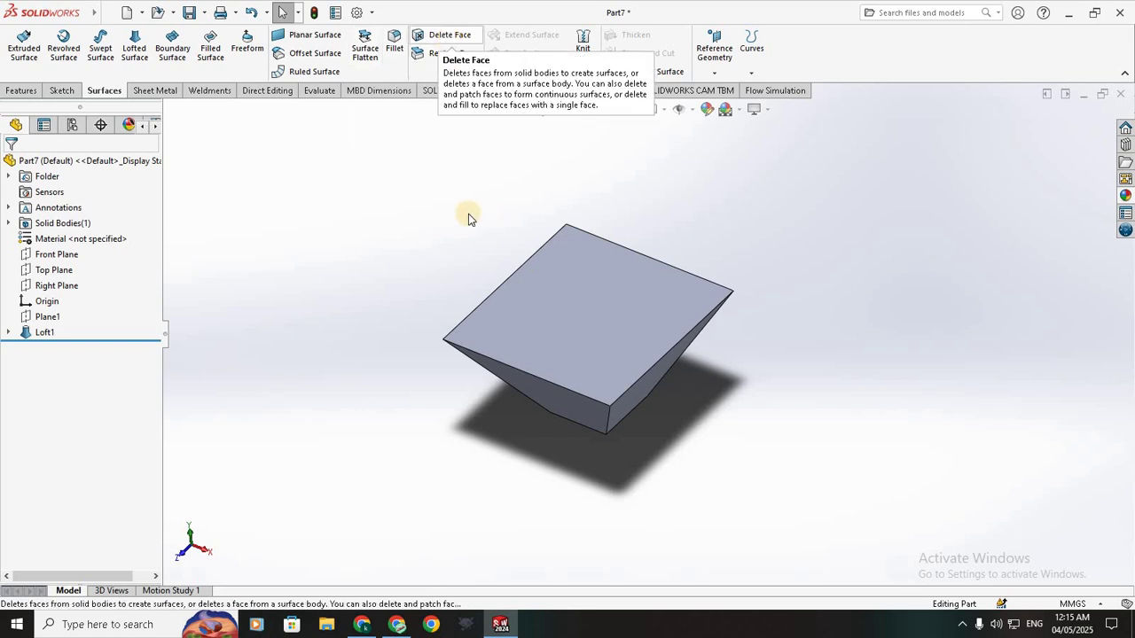
{"action": "left_click", "coordinate": [557, 332]}
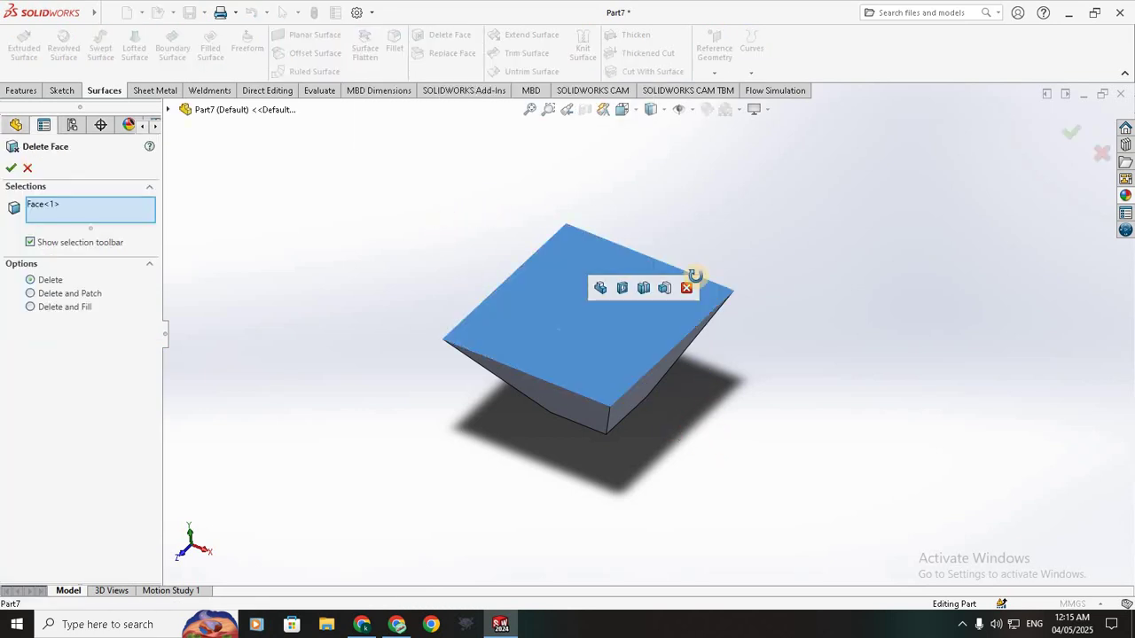
{"action": "mouse_move", "coordinate": [695, 276]}
{"action": "middle_mouse_down"}
{"action": "mouse_move", "coordinate": [653, 183]}
{"action": "mouse_move", "coordinate": [591, 384]}
{"action": "middle_mouse_up"}
{"action": "left_click", "coordinate": [590, 385]}
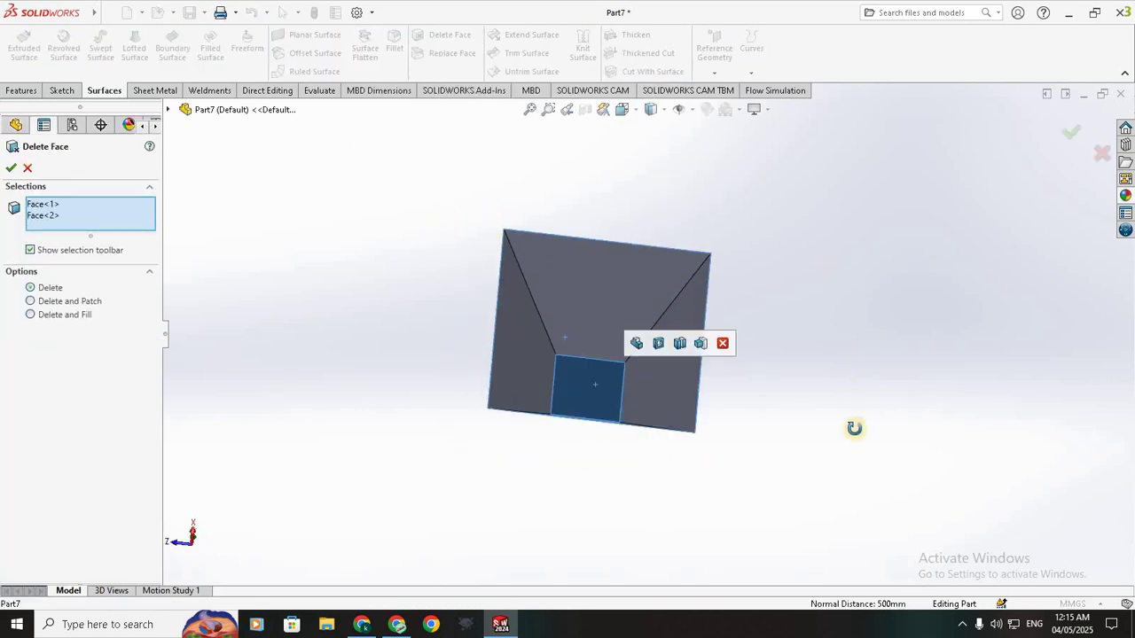
{"action": "middle_click_drag", "start_coordinate": [854, 428], "coordinate": [861, 342]}
{"action": "middle_click_drag", "start_coordinate": [635, 362], "coordinate": [61, 171]}
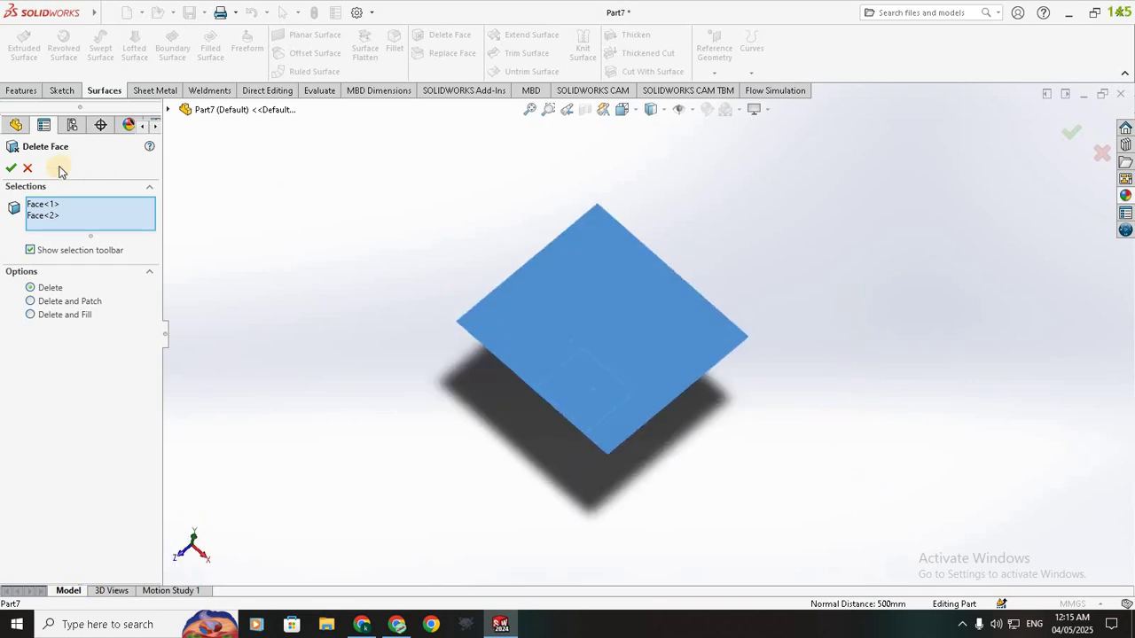
{"action": "left_click", "coordinate": [11, 168]}
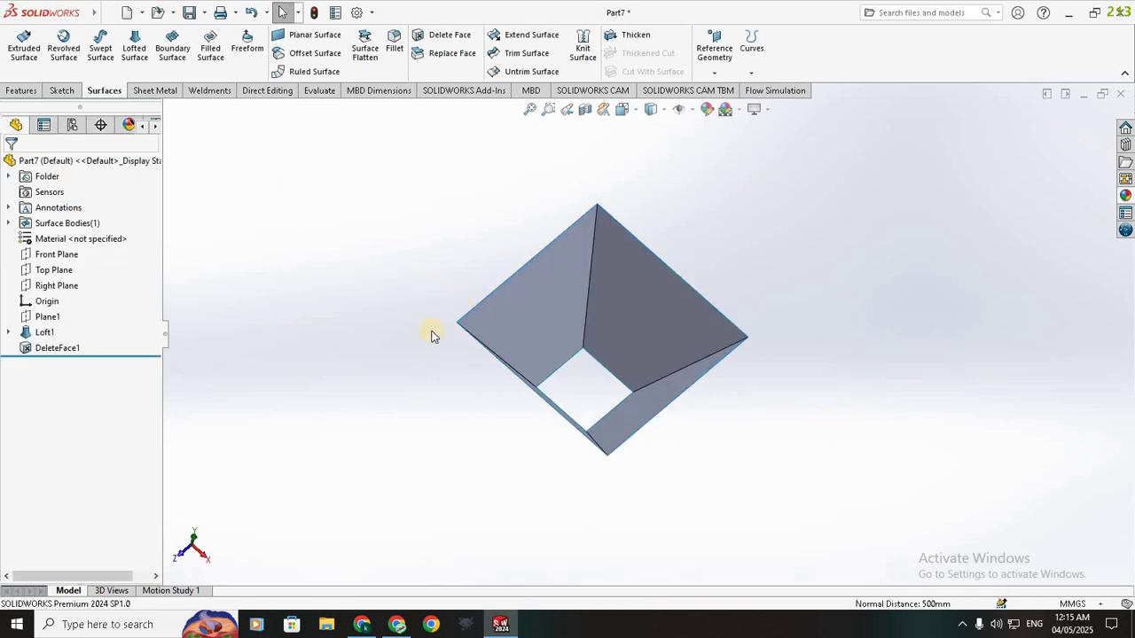
{"action": "middle_click_drag", "start_coordinate": [376, 297], "coordinate": [375, 294]}
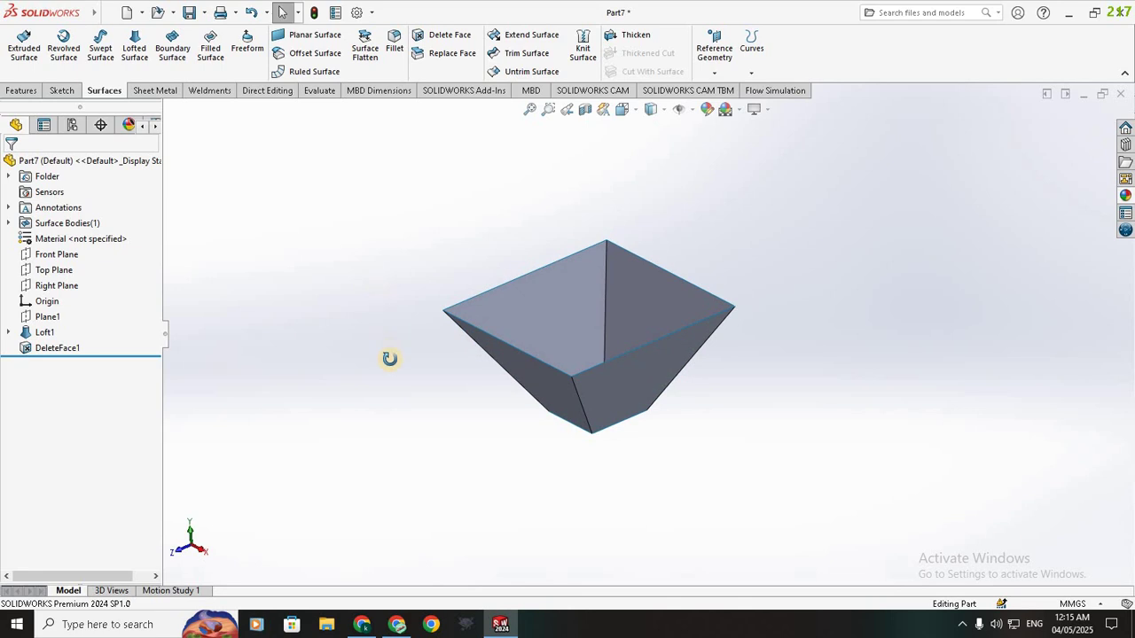
{"action": "middle_click_drag", "start_coordinate": [389, 359], "coordinate": [380, 355]}
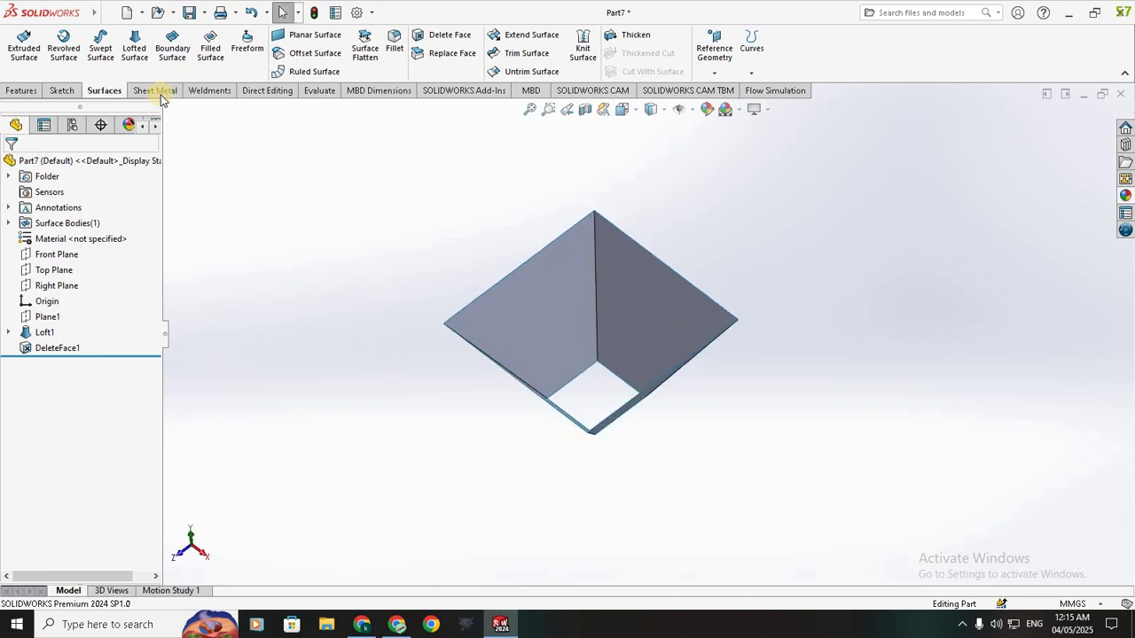
Step: Start converting to 4.00 mm sheet metal, fixing the left face and marking three corner edges as bends
{"action": "left_click", "coordinate": [157, 92]}
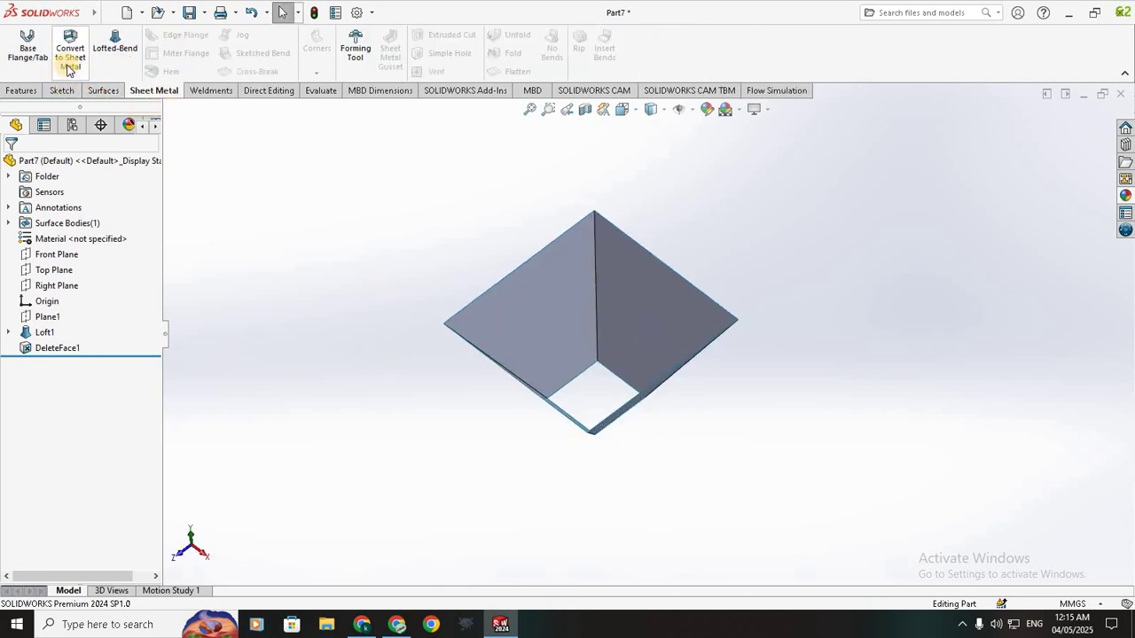
{"action": "left_click", "coordinate": [78, 71]}
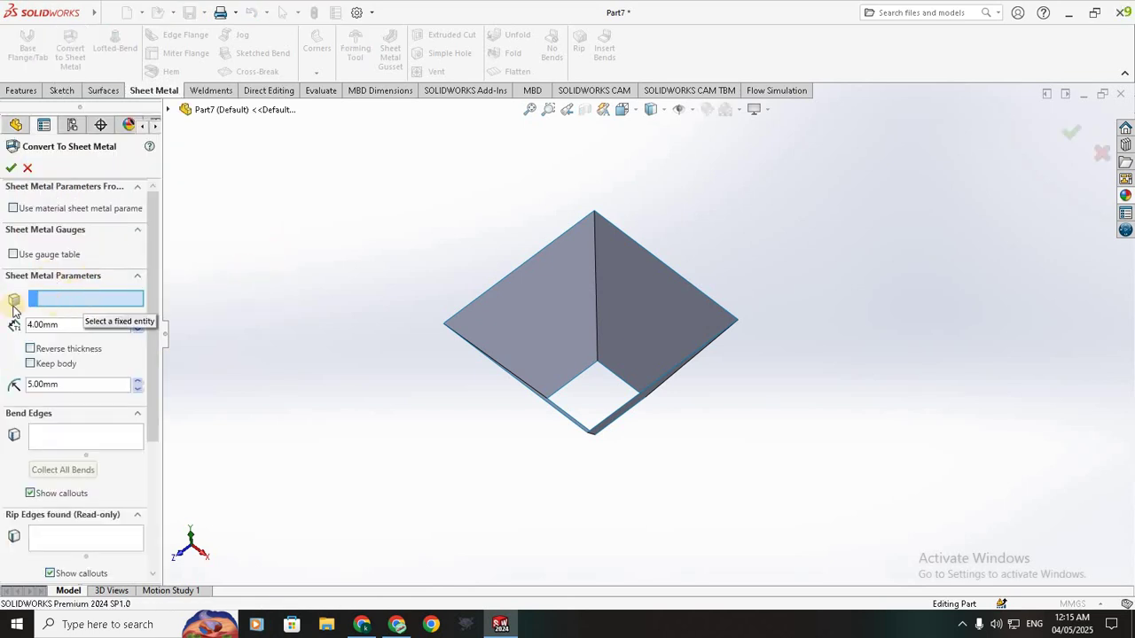
{"action": "left_click", "coordinate": [519, 321]}
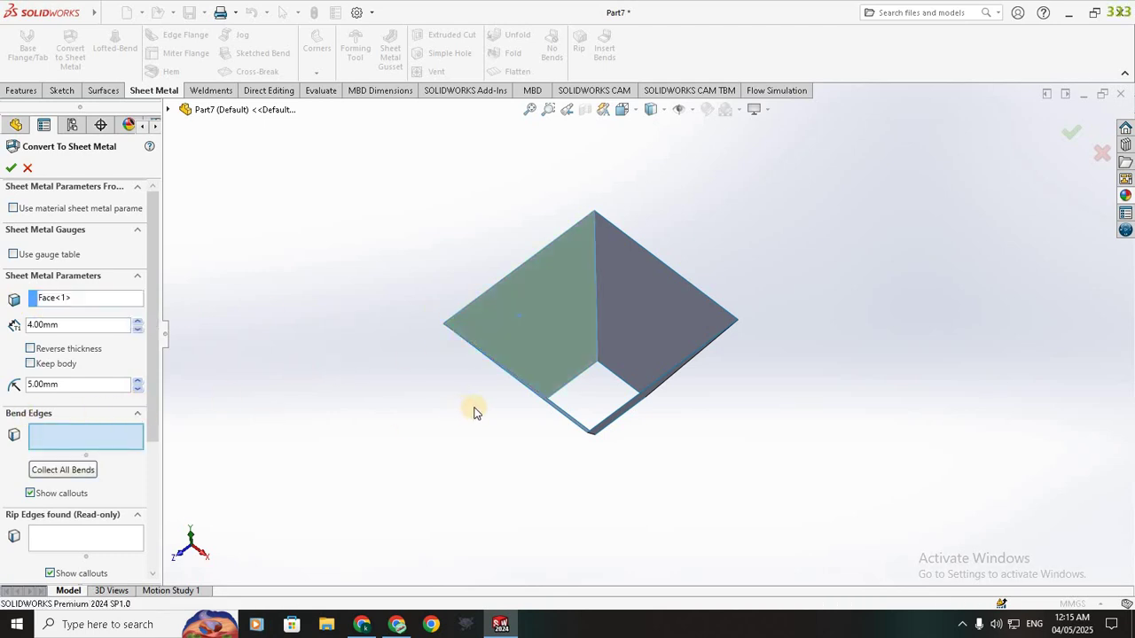
{"action": "middle_click_drag", "start_coordinate": [505, 391], "coordinate": [499, 381]}
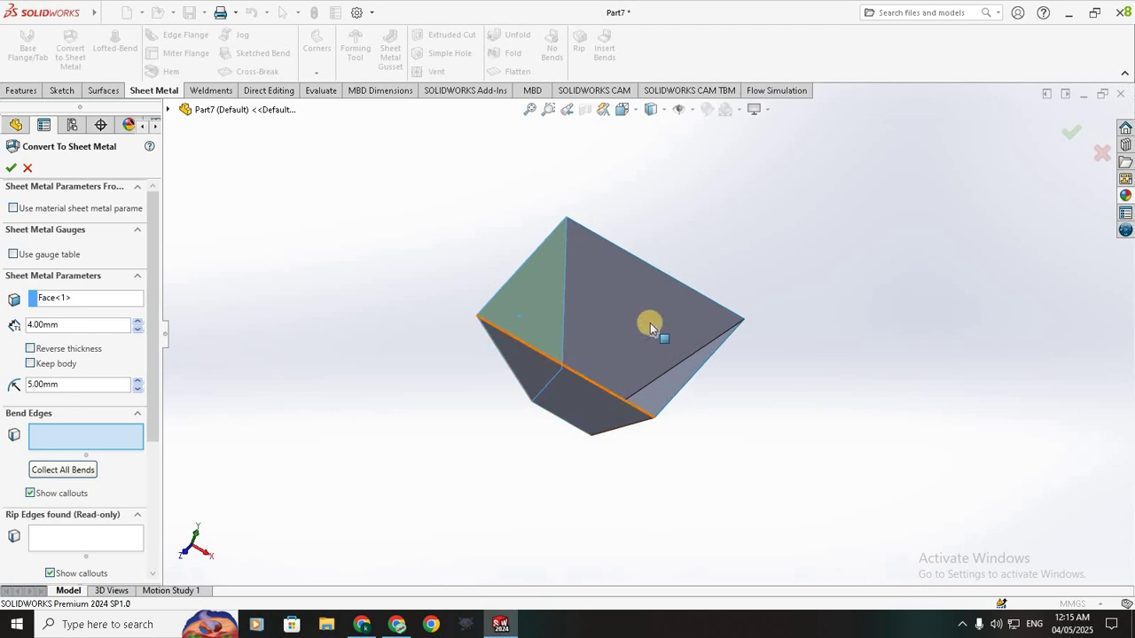
{"action": "left_click", "coordinate": [504, 360]}
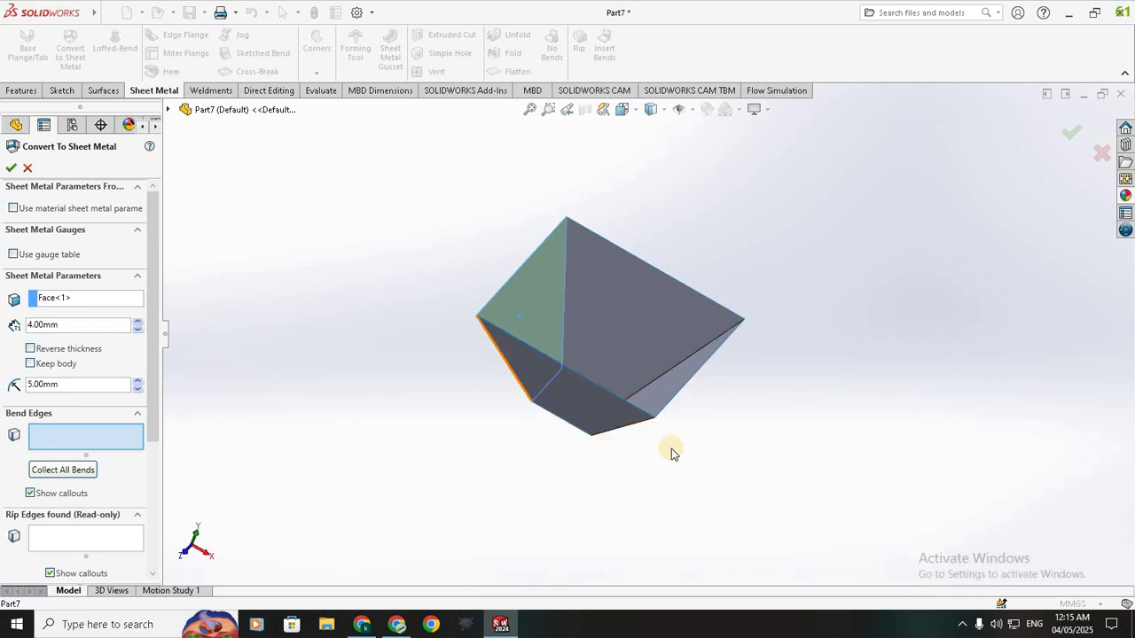
{"action": "middle_click_drag", "start_coordinate": [640, 425], "coordinate": [585, 413]}
{"action": "left_click", "coordinate": [583, 413]}
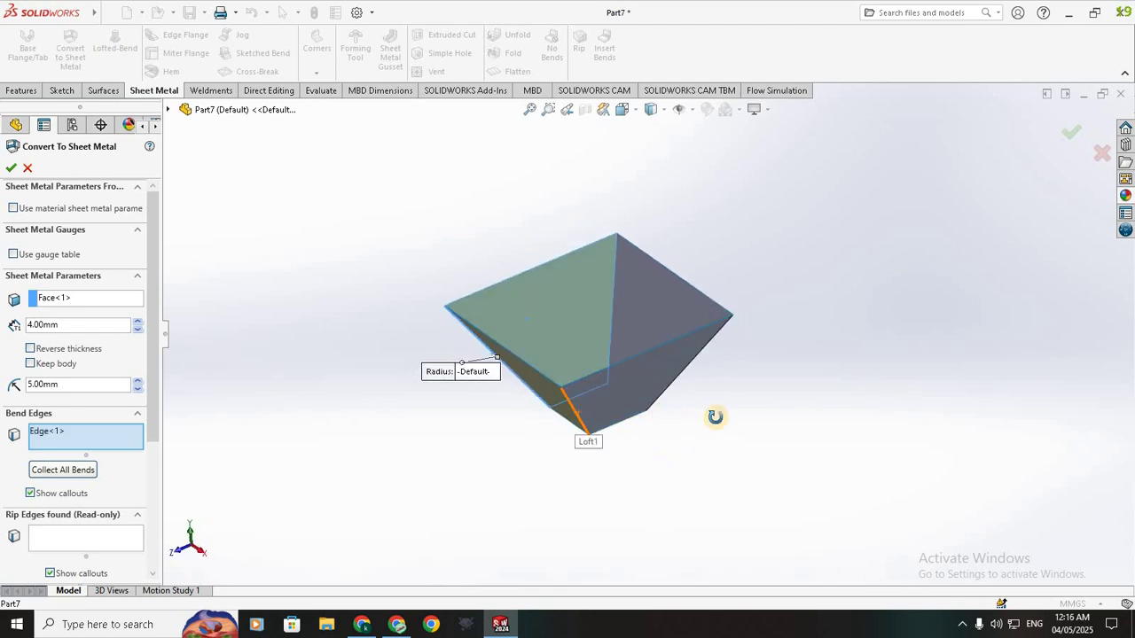
{"action": "middle_click_drag", "start_coordinate": [637, 470], "coordinate": [627, 390]}
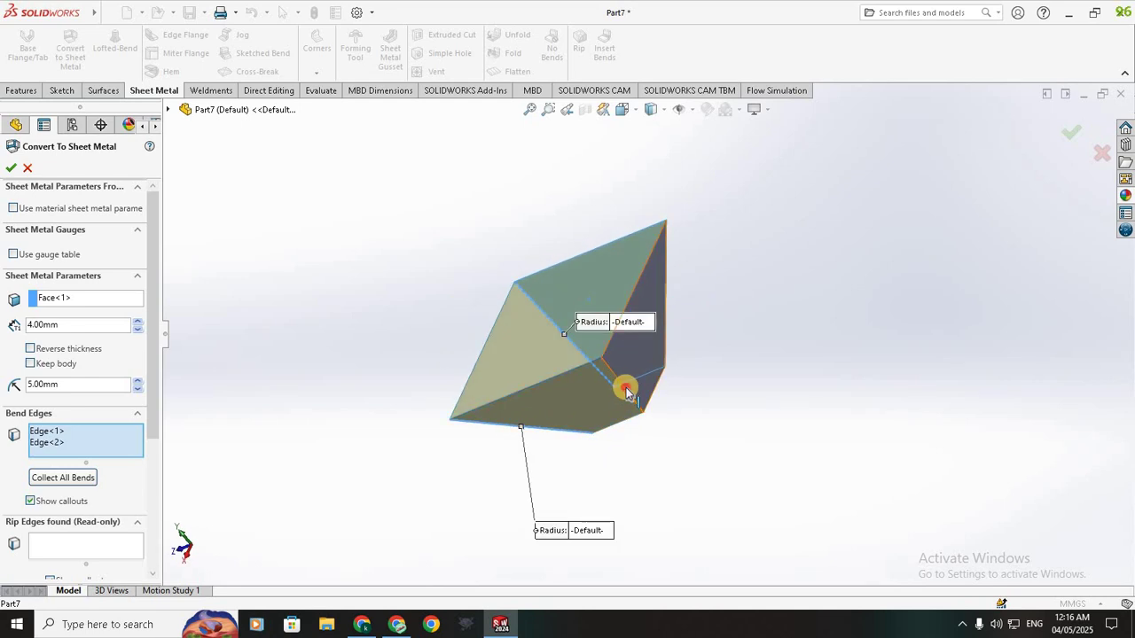
{"action": "left_click", "coordinate": [677, 409]}
{"action": "middle_click_drag", "start_coordinate": [700, 406], "coordinate": [712, 398]}
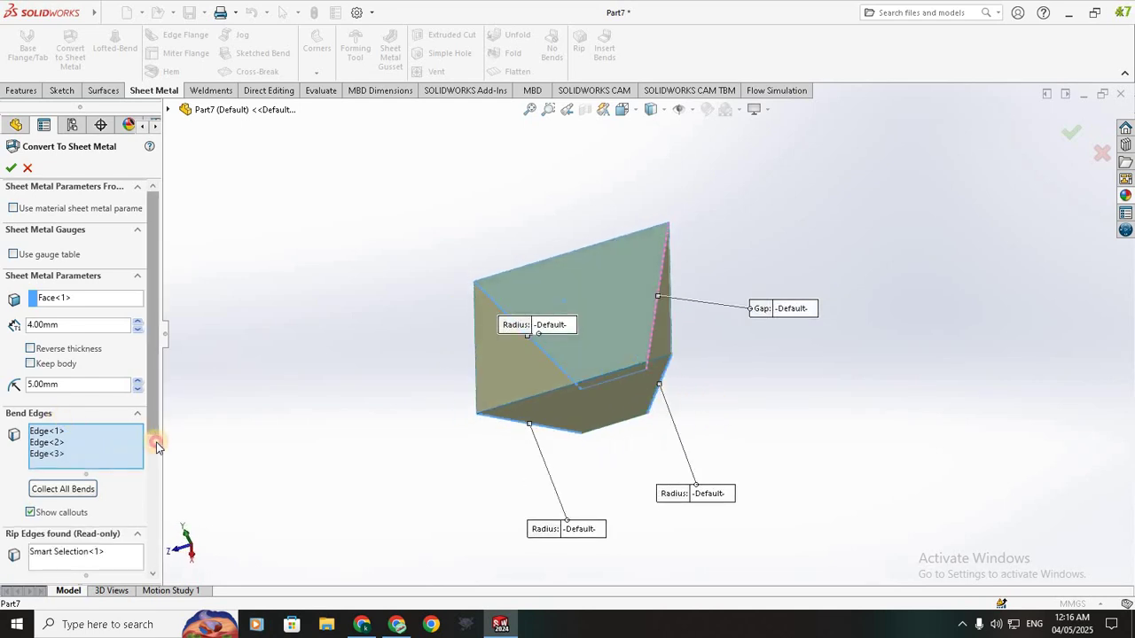
Step: Zoom and orbit to inspect the rip gap at the unbent corner
{"action": "left_click_drag", "start_coordinate": [155, 421], "coordinate": [160, 500]}
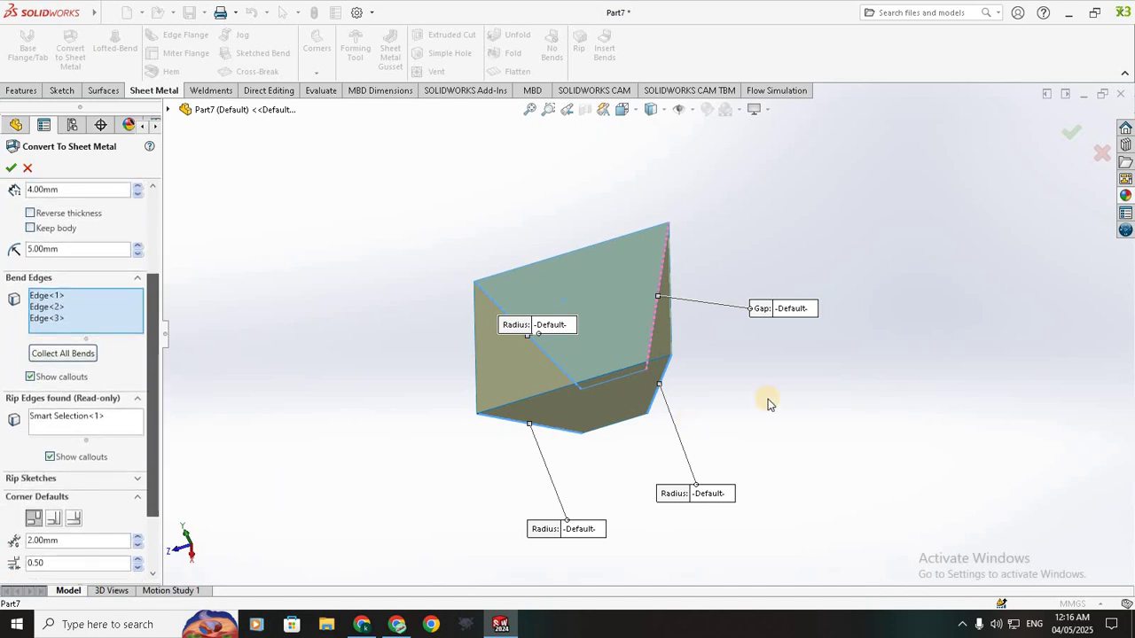
{"action": "mouse_move", "coordinate": [765, 400]}
{"action": "middle_mouse_down"}
{"action": "mouse_move", "coordinate": [755, 433]}
{"action": "mouse_move", "coordinate": [709, 470]}
{"action": "mouse_move", "coordinate": [670, 537]}
{"action": "mouse_move", "coordinate": [567, 331]}
{"action": "mouse_move", "coordinate": [593, 299]}
{"action": "mouse_move", "coordinate": [600, 320]}
{"action": "middle_mouse_up"}
{"action": "scroll", "coordinate": [531, 339], "scroll_direction": "down", "scroll_amount": 3}
{"action": "scroll", "coordinate": [253, 228], "scroll_direction": "down", "scroll_amount": 3}
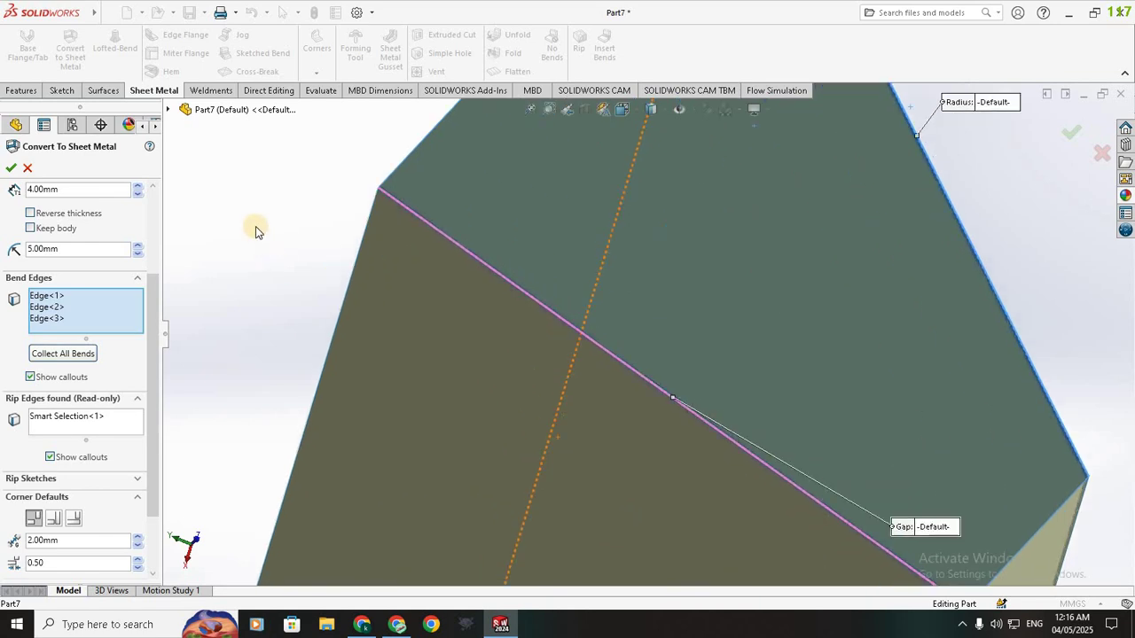
{"action": "mouse_move", "coordinate": [253, 228]}
{"action": "middle_mouse_down"}
{"action": "mouse_move", "coordinate": [309, 307]}
{"action": "mouse_move", "coordinate": [283, 305]}
{"action": "mouse_move", "coordinate": [338, 173]}
{"action": "mouse_move", "coordinate": [430, 189]}
{"action": "mouse_move", "coordinate": [538, 292]}
{"action": "middle_mouse_up"}
{"action": "scroll", "coordinate": [539, 299], "scroll_direction": "down", "scroll_amount": 2}
{"action": "scroll", "coordinate": [539, 299], "scroll_direction": "down", "scroll_amount": 2}
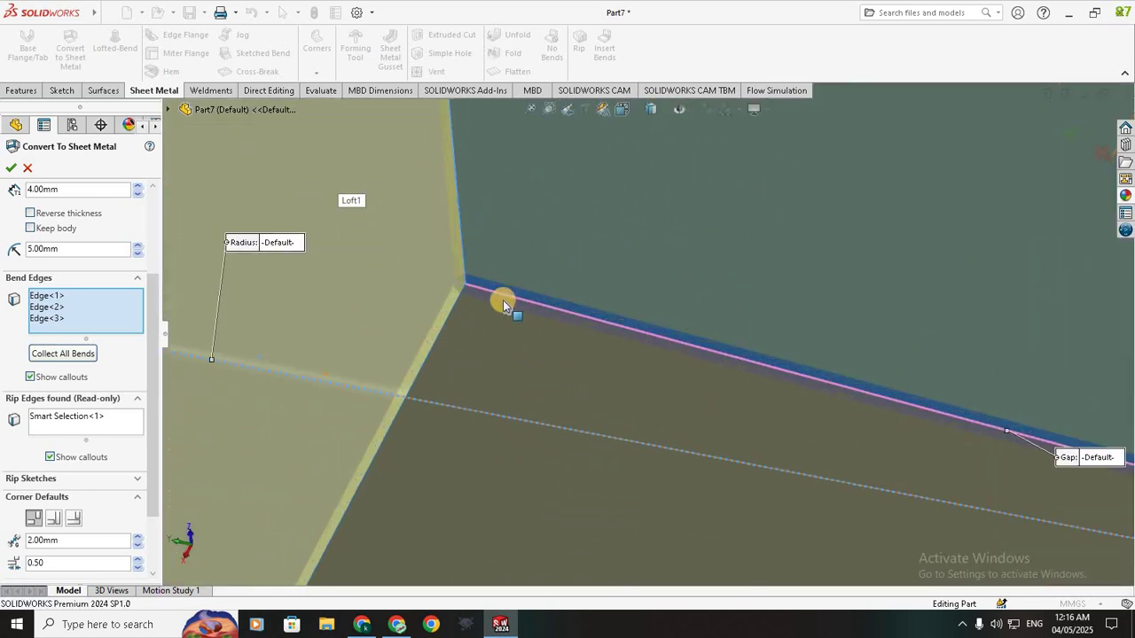
{"action": "scroll", "coordinate": [503, 299], "scroll_direction": "down", "scroll_amount": 2}
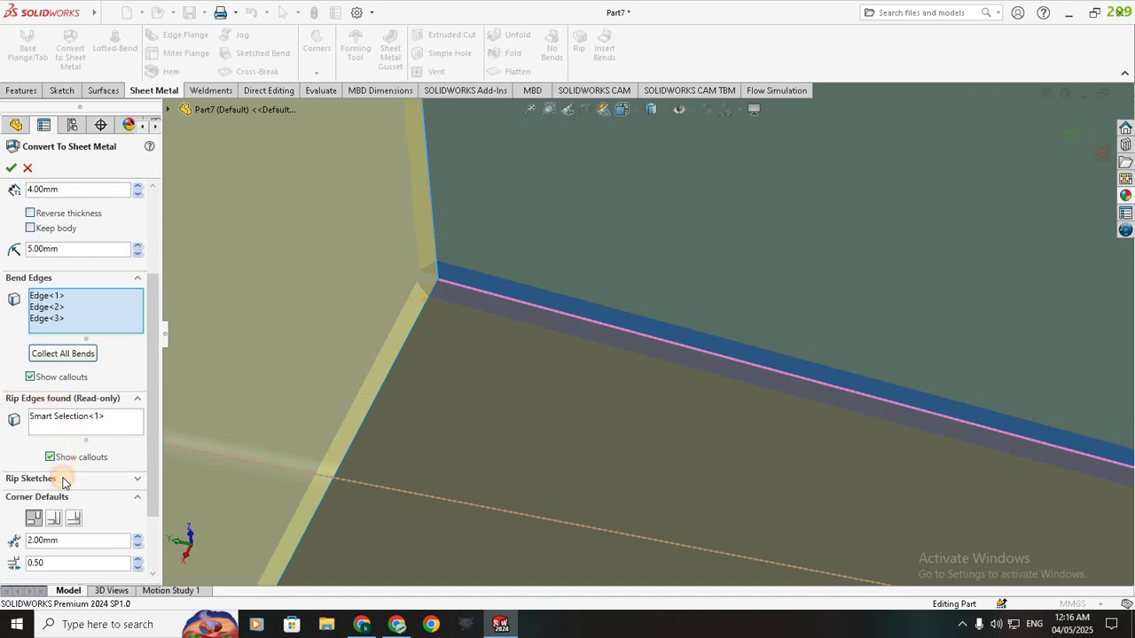
{"action": "scroll", "coordinate": [153, 550], "scroll_direction": "down", "scroll_amount": 1}
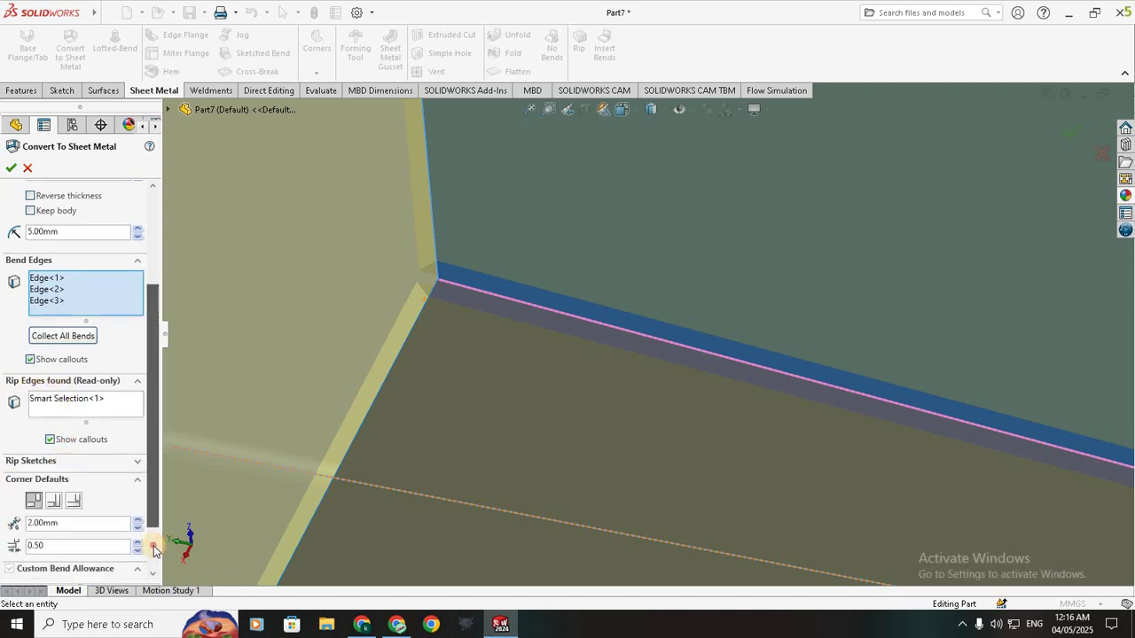
{"action": "scroll", "coordinate": [153, 549], "scroll_direction": "down", "scroll_amount": 3}
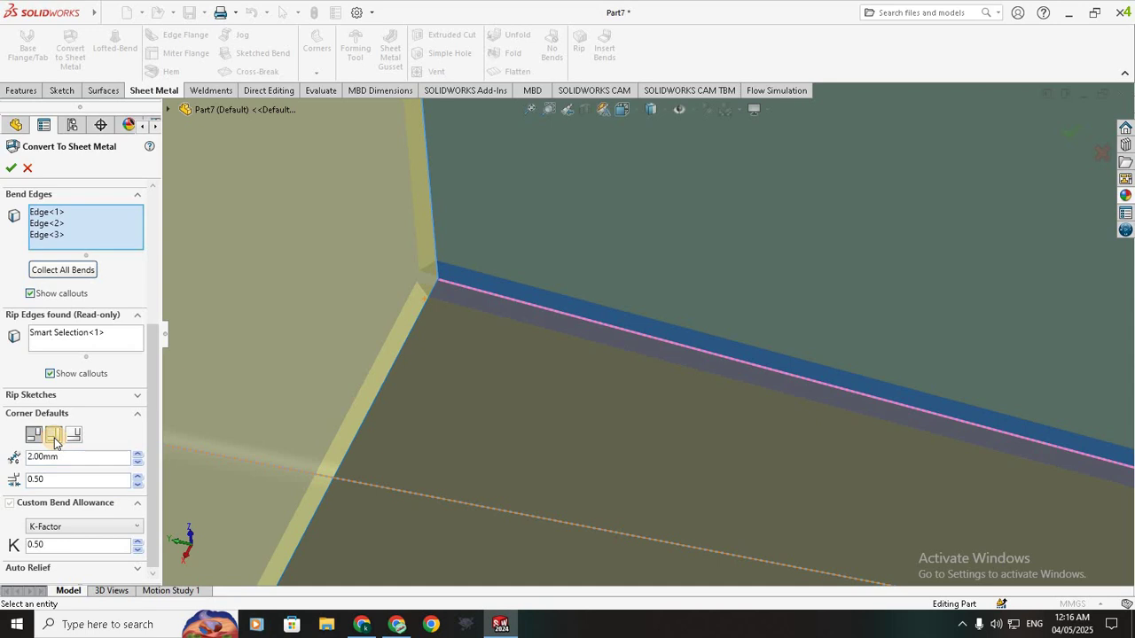
Step: Try the corner treatment types and set the corner gap and 0.20 ratio values
{"action": "left_click", "coordinate": [55, 437]}
{"action": "left_click", "coordinate": [75, 436]}
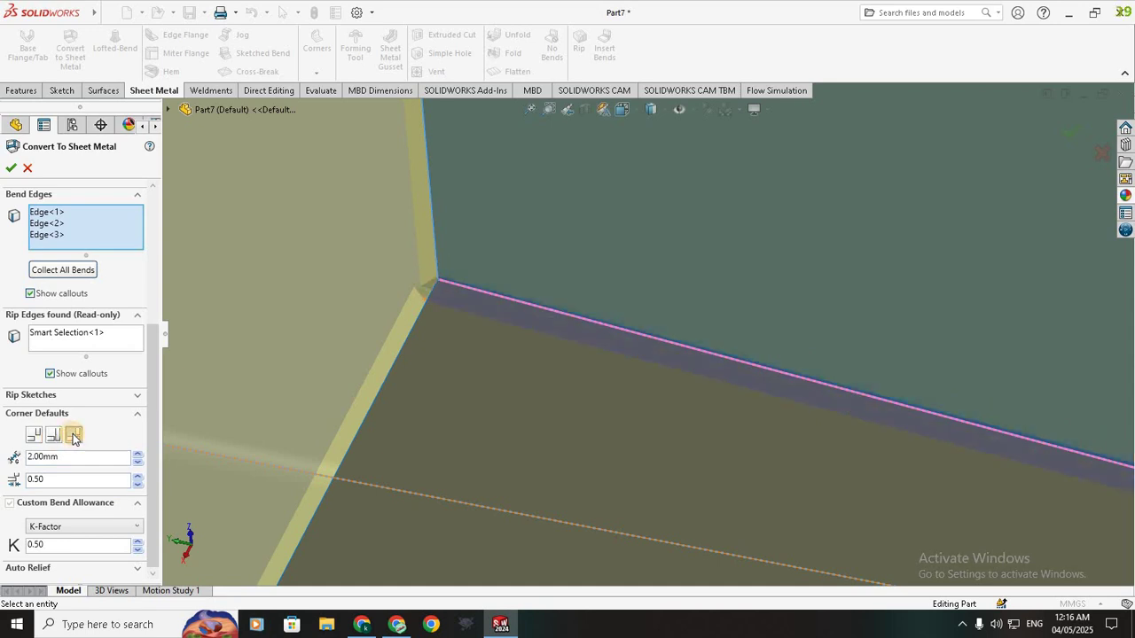
{"action": "left_click", "coordinate": [50, 438]}
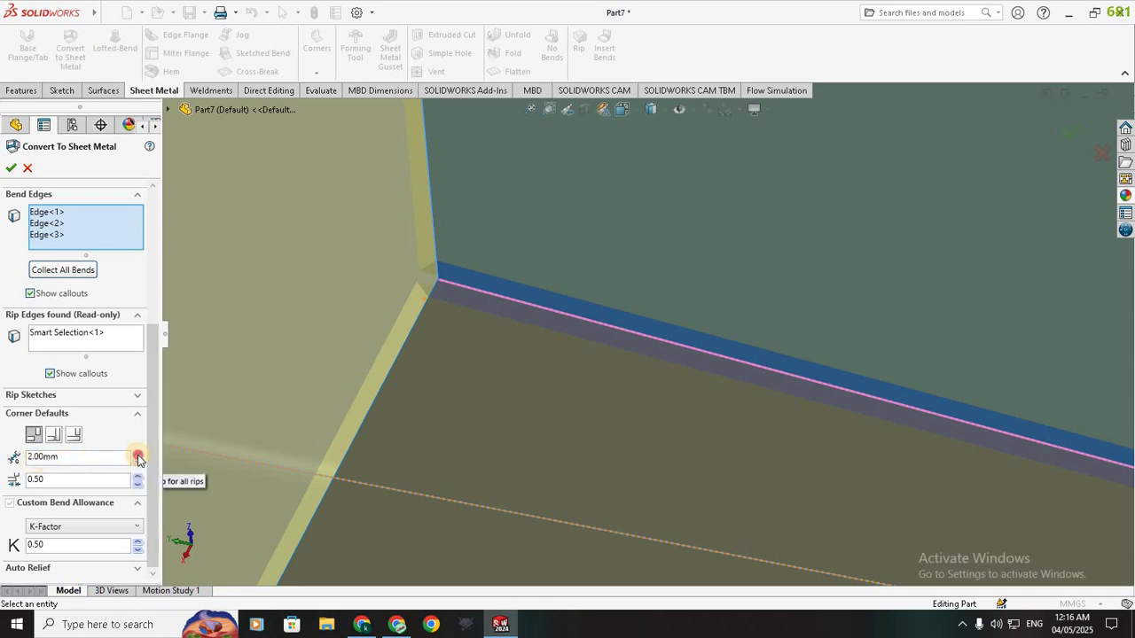
{"action": "left_click", "coordinate": [137, 455]}
{"action": "left_click", "coordinate": [138, 462]}
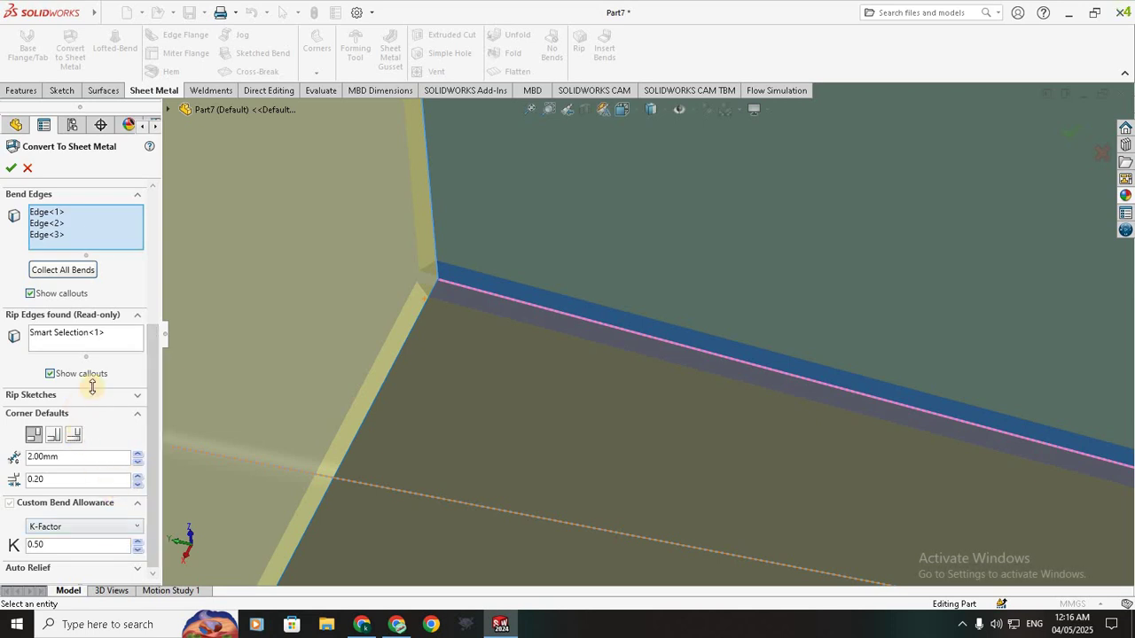
{"action": "scroll", "coordinate": [157, 323], "scroll_direction": "up", "scroll_amount": 1}
{"action": "scroll", "coordinate": [157, 326], "scroll_direction": "up", "scroll_amount": 1}
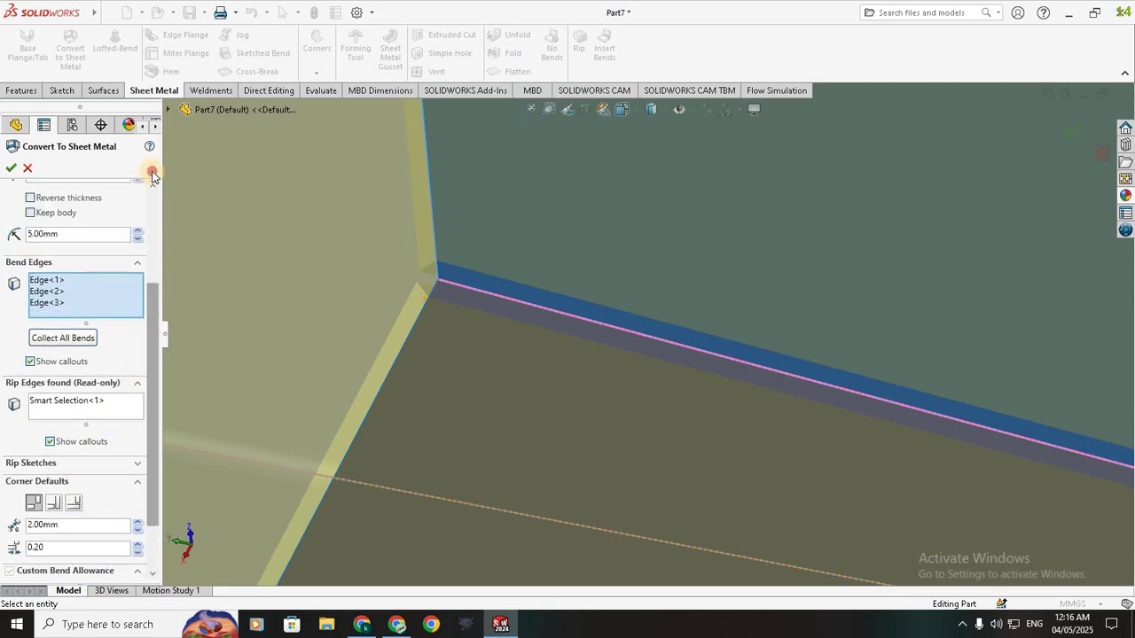
{"action": "scroll", "coordinate": [89, 266], "scroll_direction": "up", "scroll_amount": 4}
{"action": "scroll", "coordinate": [12, 177], "scroll_direction": "up", "scroll_amount": 1}
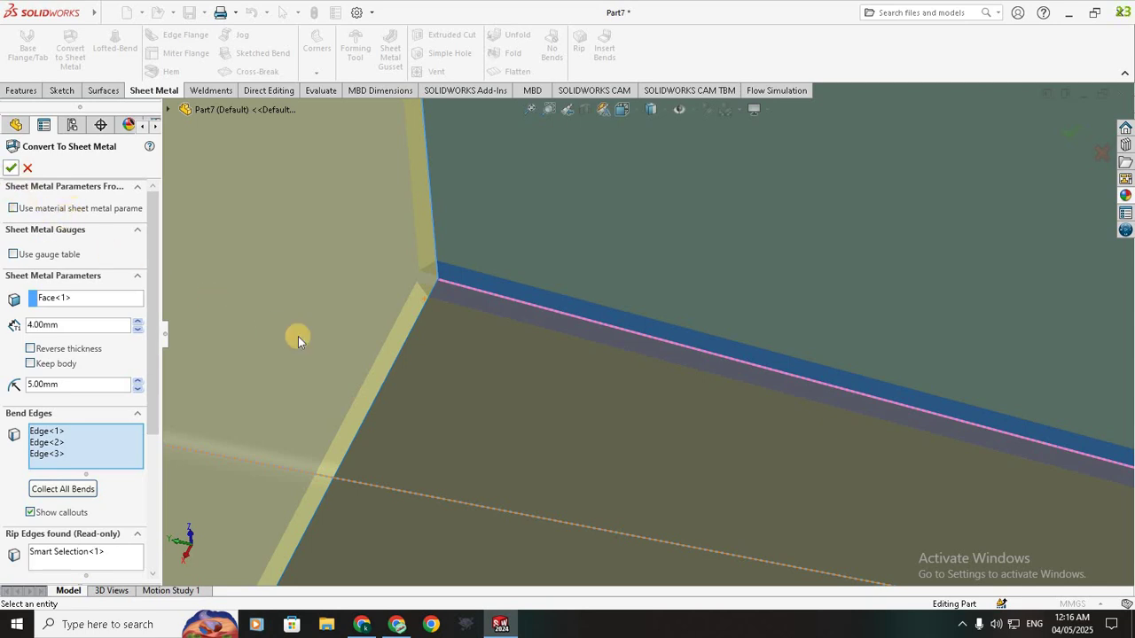
Step: Confirm the sheet metal conversion and fit the hopper in an isometric view
{"action": "key", "text": "Return"}
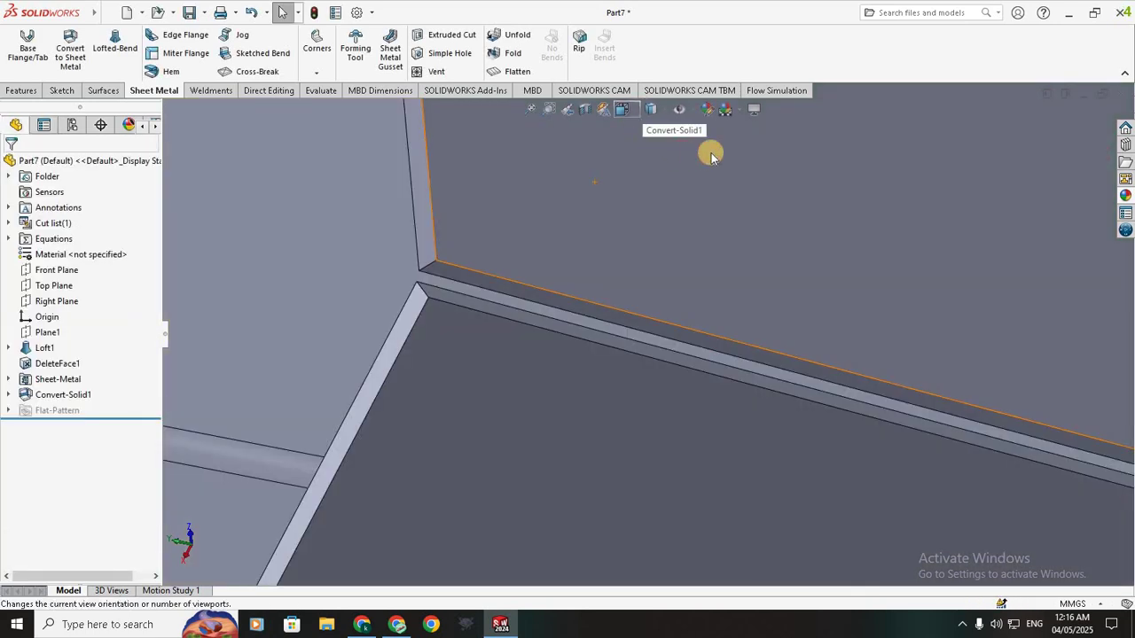
{"action": "key", "text": "space"}
{"action": "key", "text": "ctrl+7"}
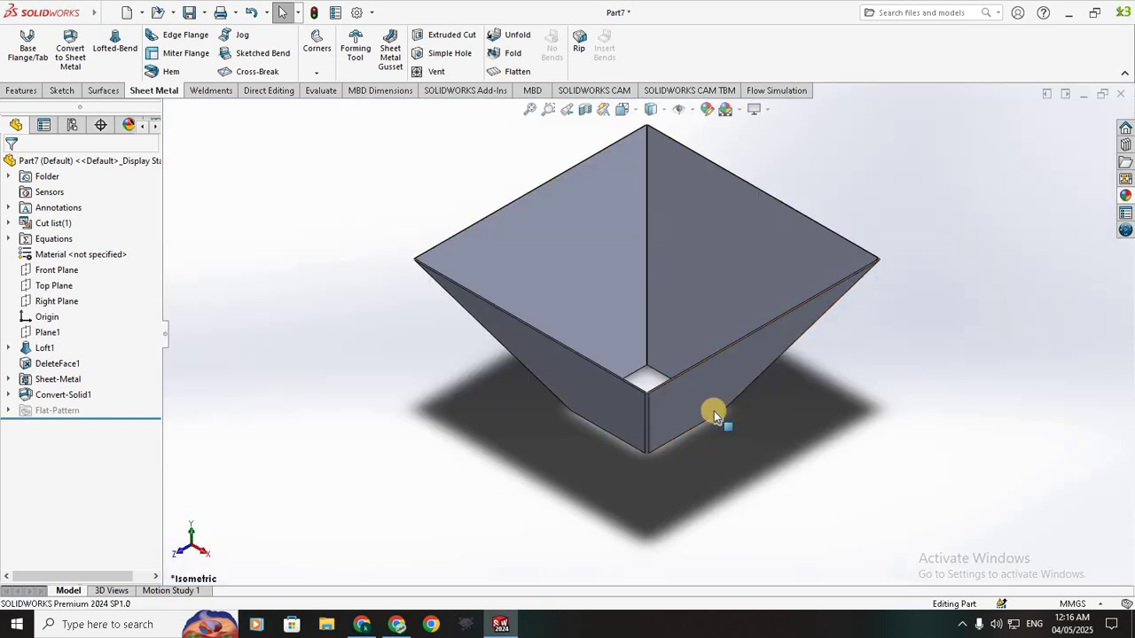
{"action": "key", "text": "f"}
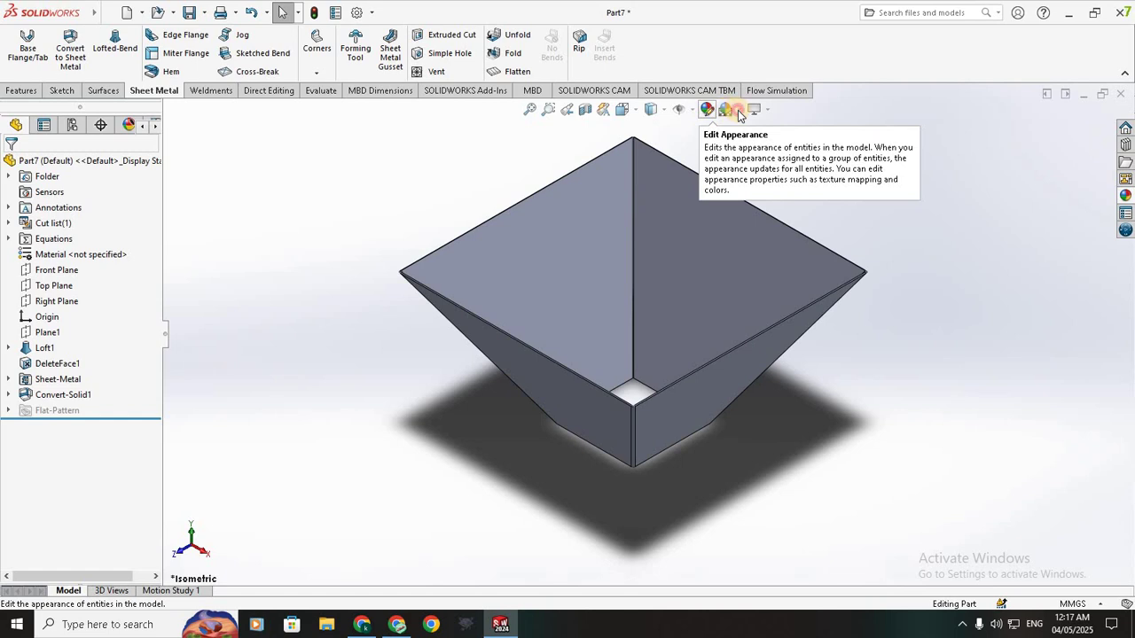
Step: Try several lighting scenes and apply Rooftop for a bright white background
{"action": "left_click", "coordinate": [736, 110]}
{"action": "mouse_move", "coordinate": [762, 146]}
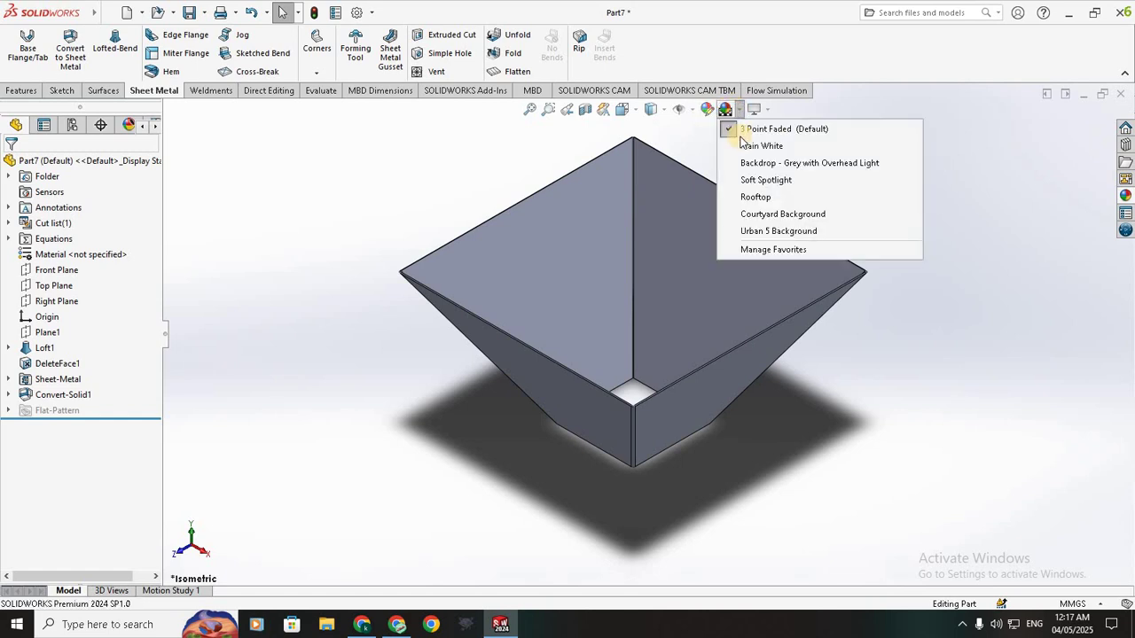
{"action": "left_click", "coordinate": [761, 179]}
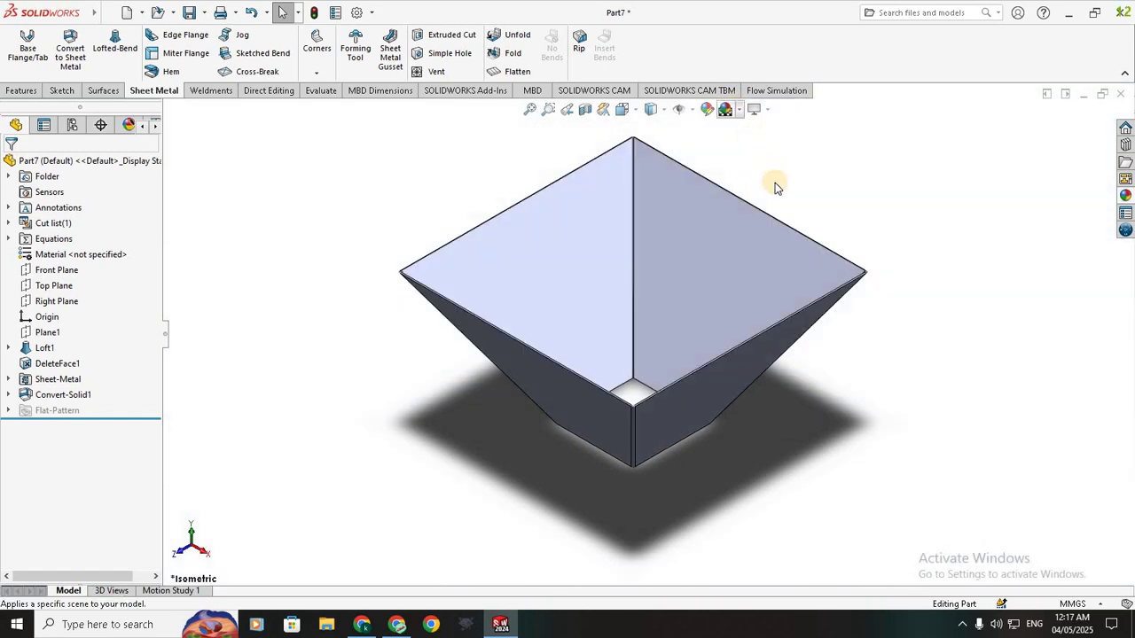
{"action": "left_click", "coordinate": [738, 110]}
{"action": "left_click", "coordinate": [764, 180]}
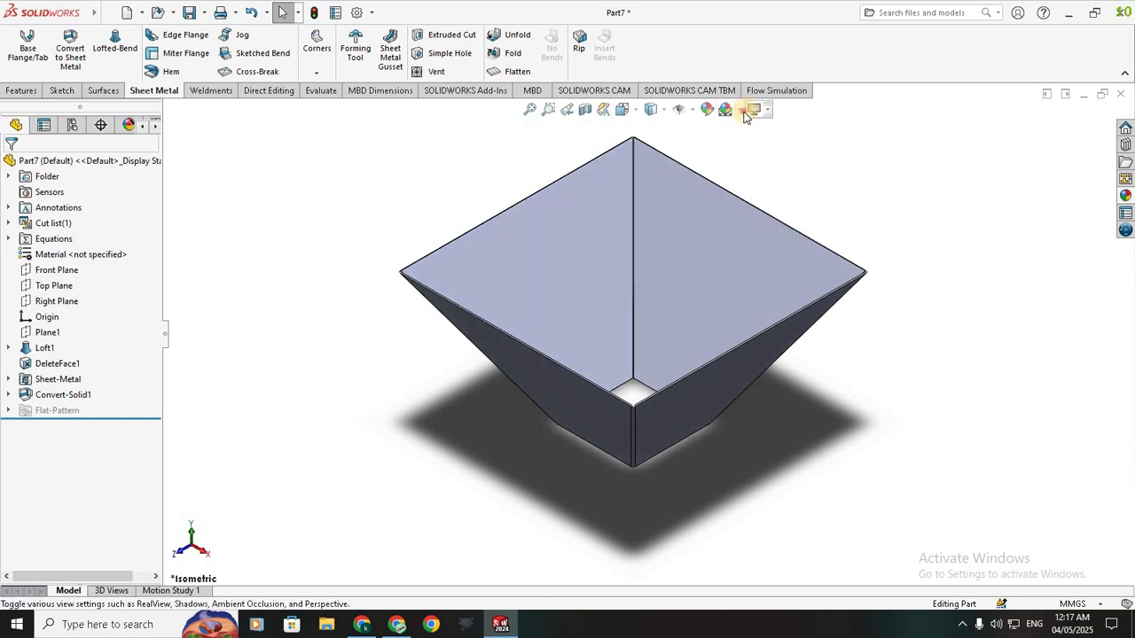
{"action": "left_click", "coordinate": [737, 110]}
{"action": "left_click", "coordinate": [763, 231]}
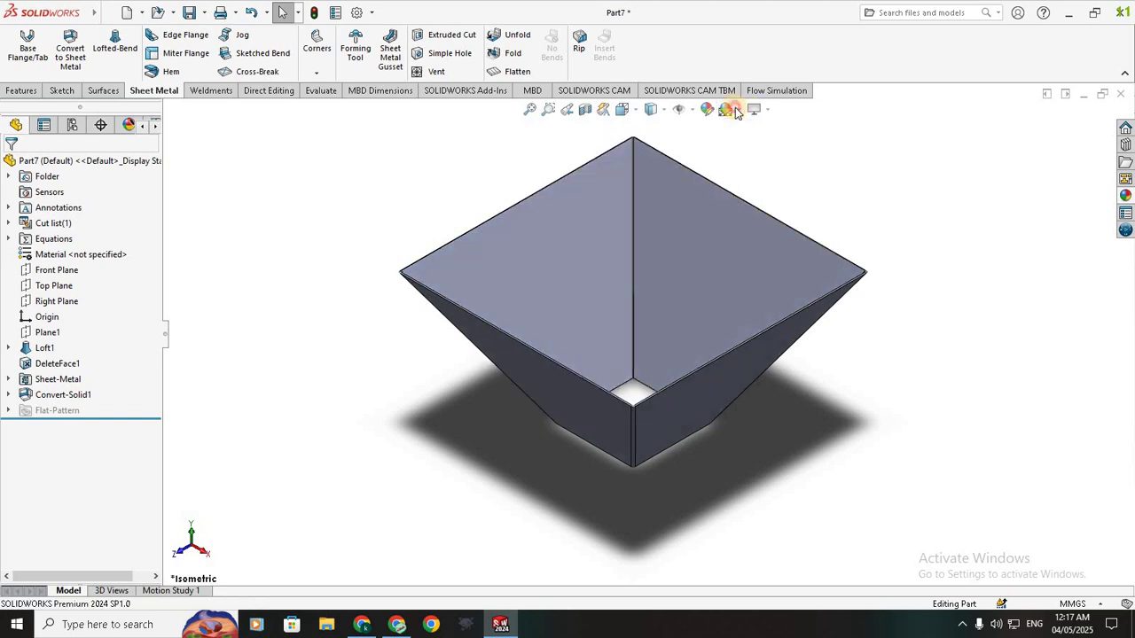
{"action": "left_click", "coordinate": [736, 110]}
{"action": "left_click", "coordinate": [765, 186]}
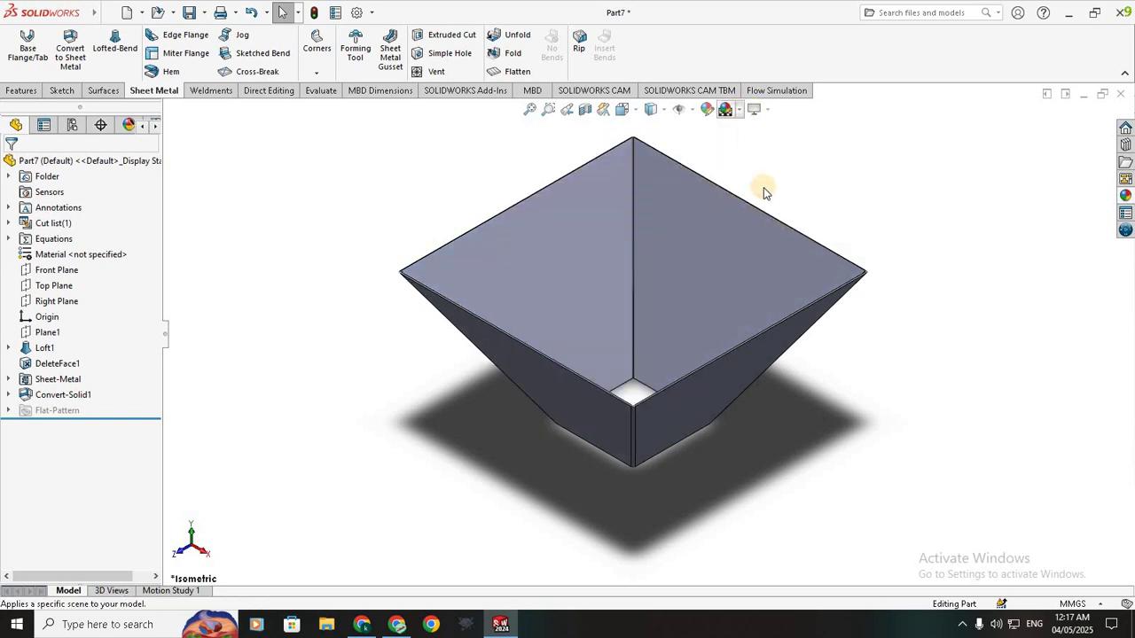
{"action": "left_click", "coordinate": [737, 110]}
{"action": "left_click", "coordinate": [756, 197]}
{"action": "left_click", "coordinate": [737, 110]}
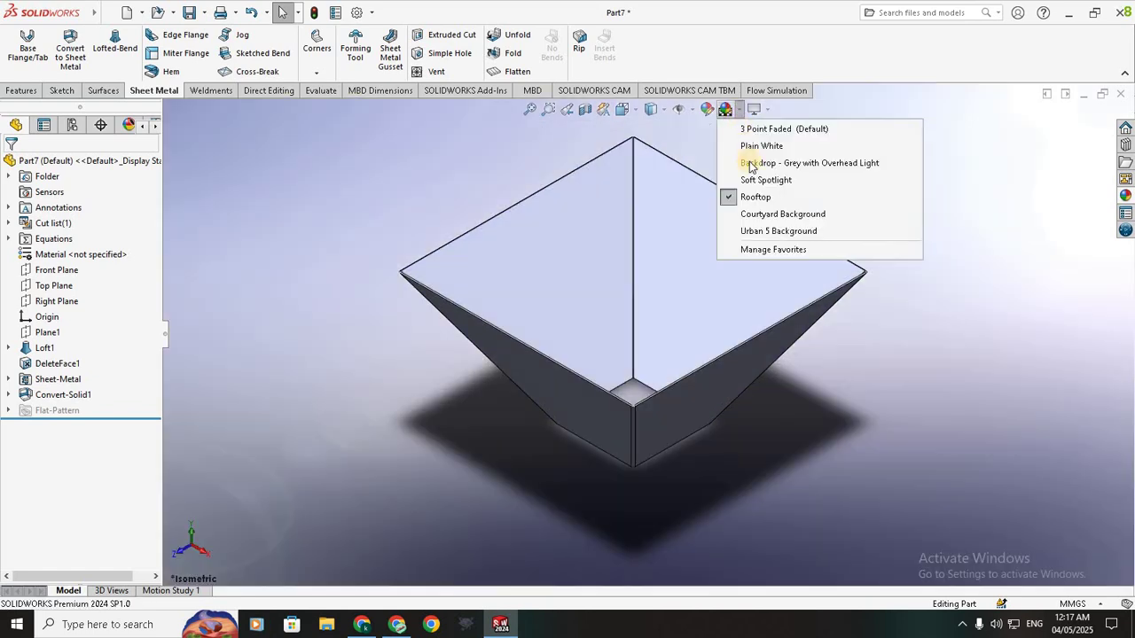
{"action": "left_click", "coordinate": [755, 196]}
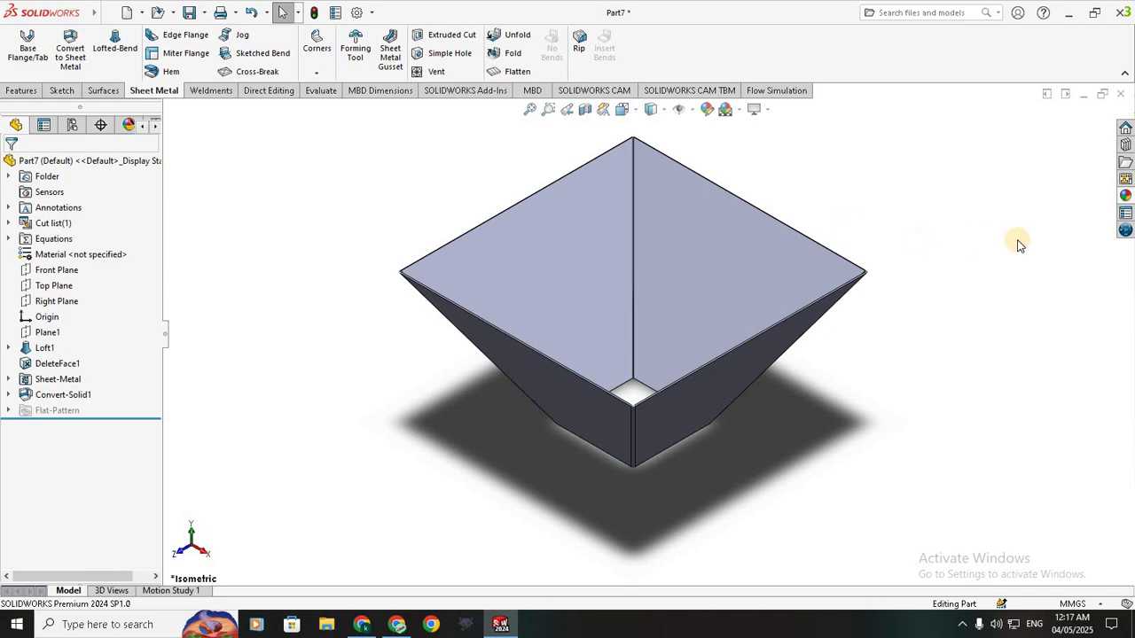
Step: Apply the polished steel appearance to the hopper part
{"action": "left_click", "coordinate": [1124, 195]}
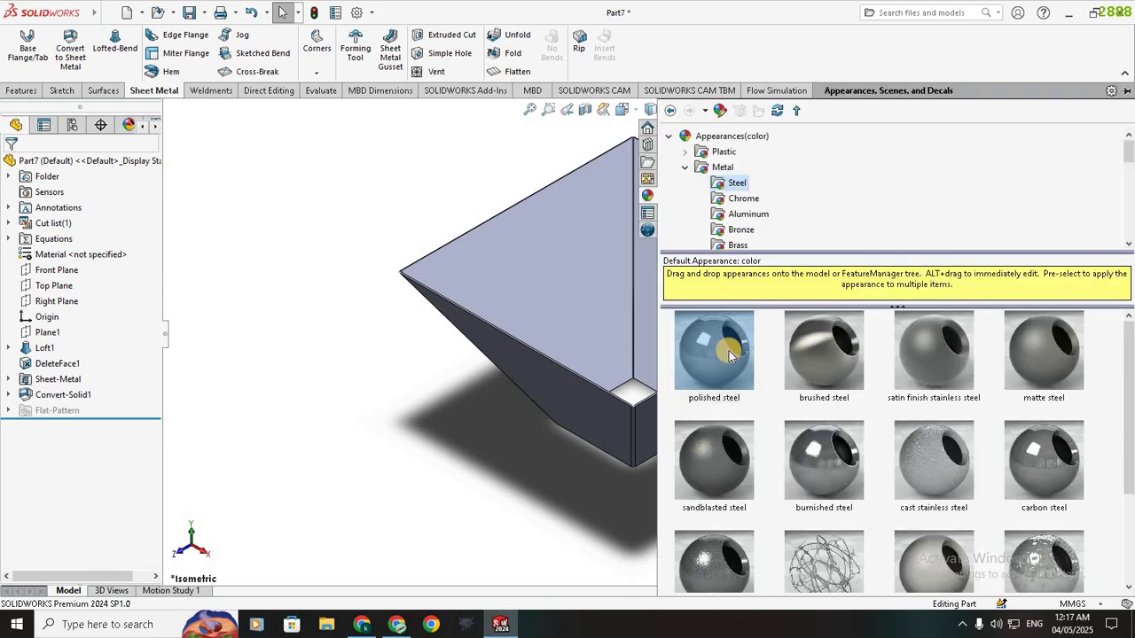
{"action": "left_click_drag", "start_coordinate": [711, 355], "coordinate": [604, 241]}
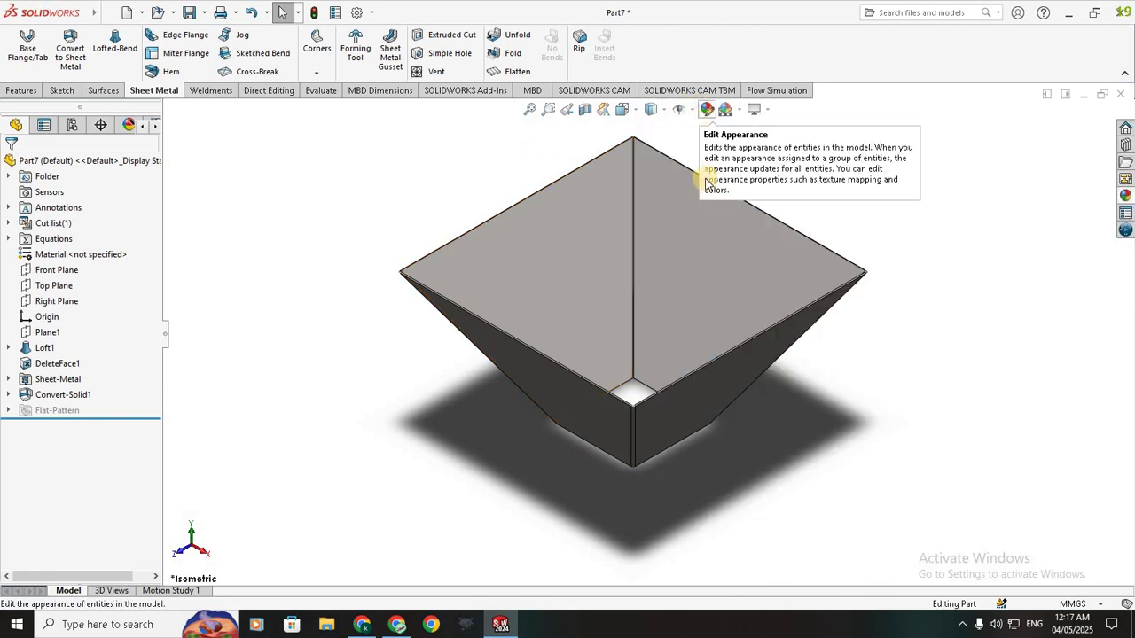
{"action": "left_click", "coordinate": [707, 109]}
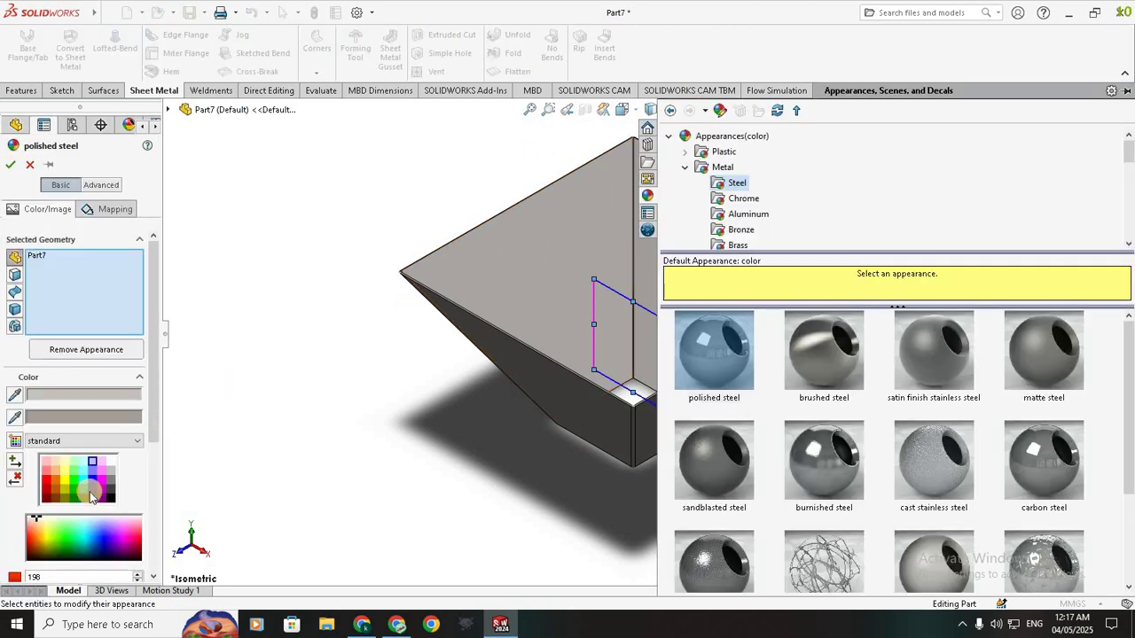
Step: Preview teal, magenta, purple, navy, cyan, green, olive and dark blue colours on the part
{"action": "left_click", "coordinate": [83, 488]}
{"action": "left_click", "coordinate": [100, 489]}
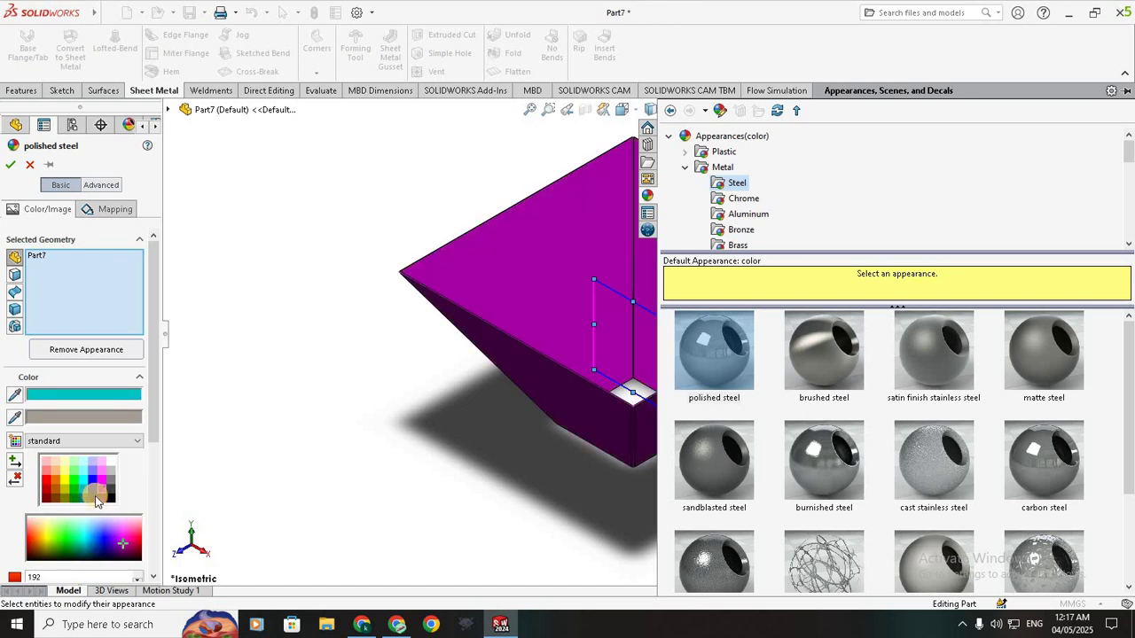
{"action": "left_click", "coordinate": [97, 497]}
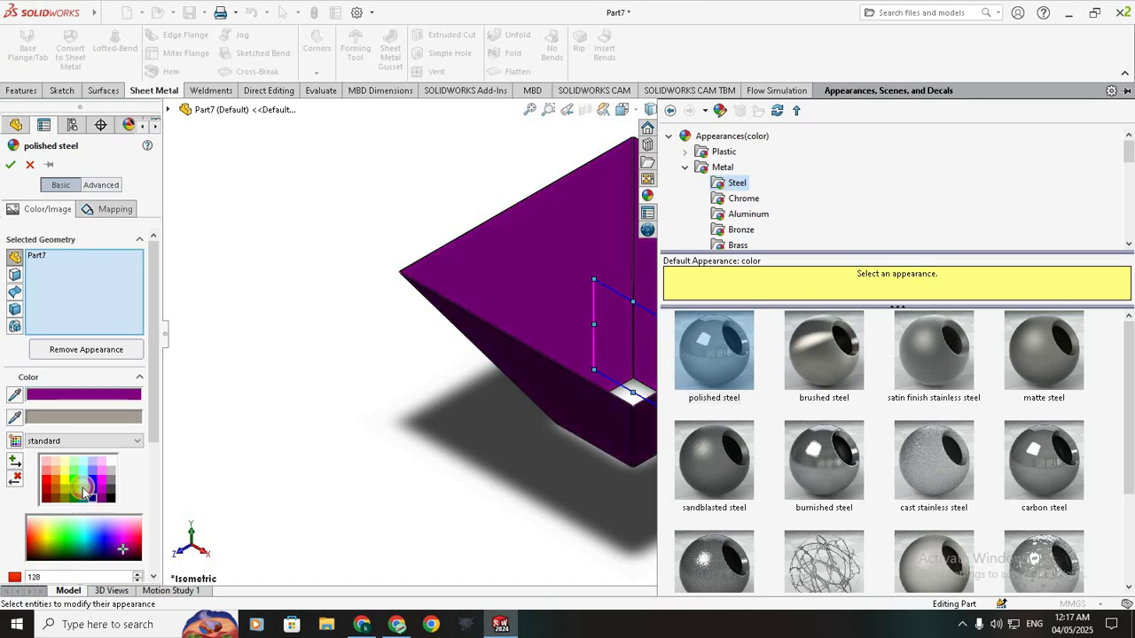
{"action": "left_click", "coordinate": [90, 495]}
{"action": "left_click", "coordinate": [85, 495]}
{"action": "left_click", "coordinate": [86, 497]}
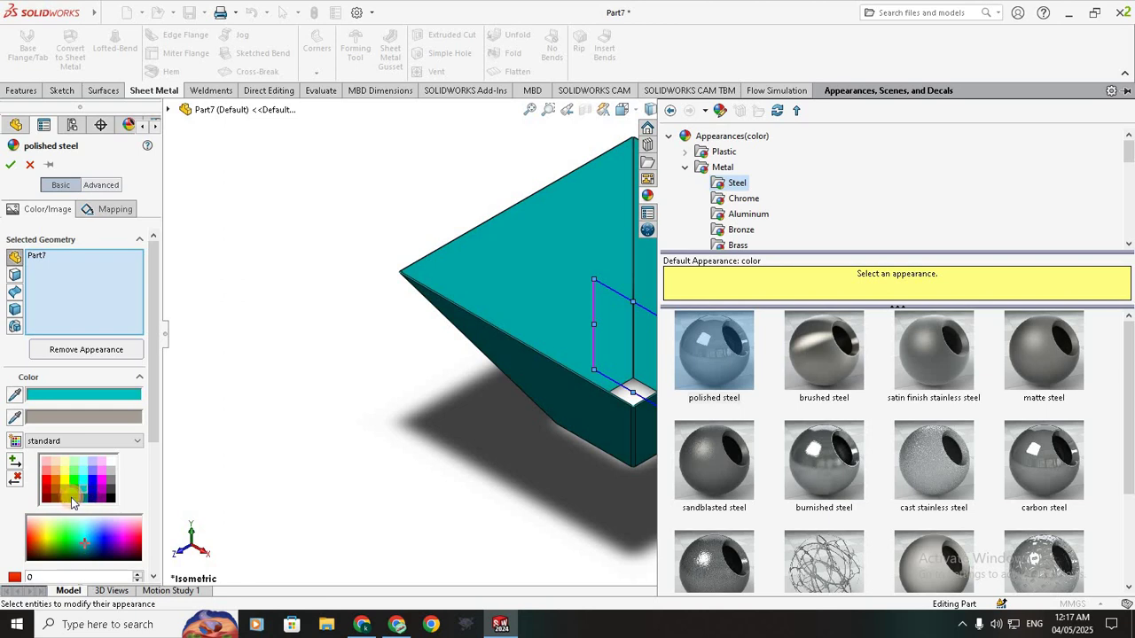
{"action": "left_click", "coordinate": [75, 495]}
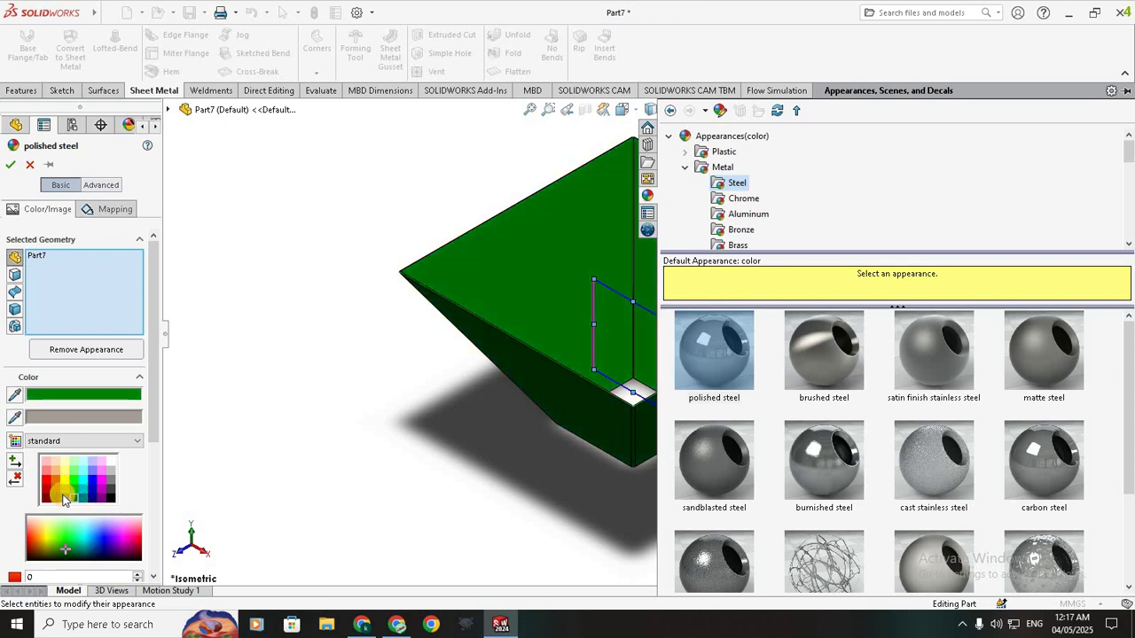
{"action": "left_click", "coordinate": [84, 498]}
{"action": "left_click", "coordinate": [93, 496]}
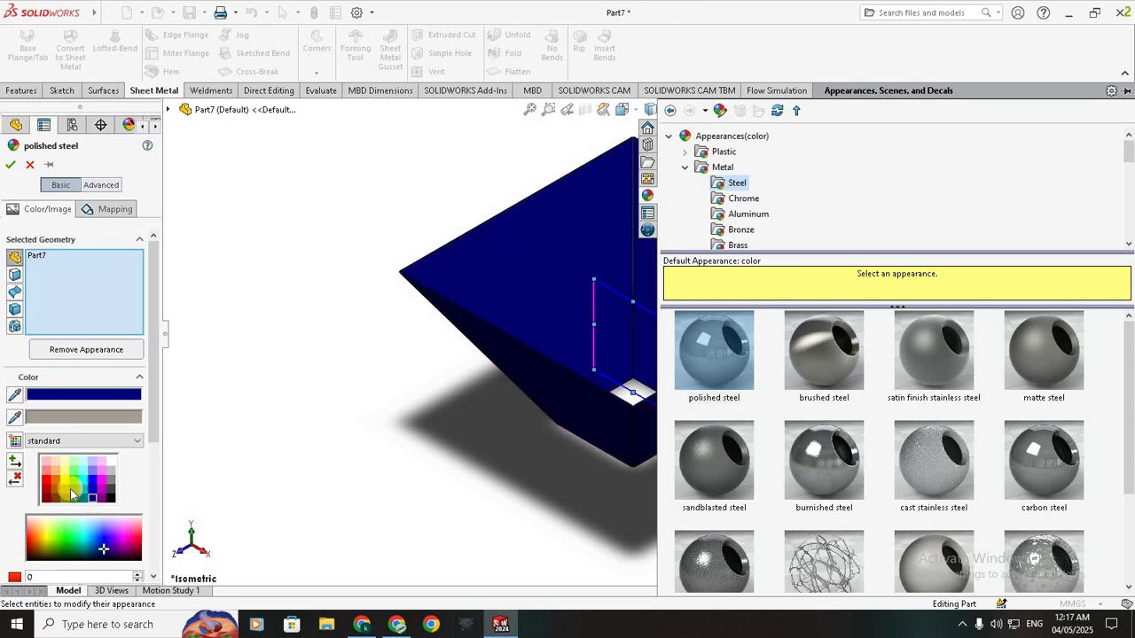
Step: Set the part colour to olive and confirm the appearance
{"action": "left_click", "coordinate": [65, 491]}
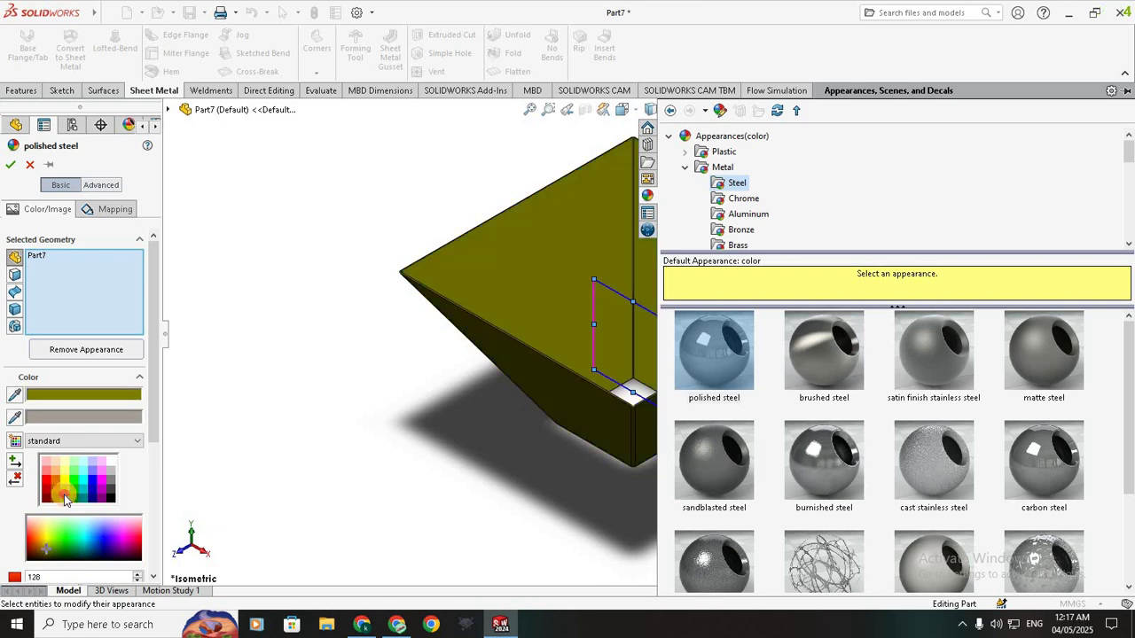
{"action": "left_click", "coordinate": [66, 487]}
{"action": "left_click", "coordinate": [66, 484]}
{"action": "left_click", "coordinate": [10, 166]}
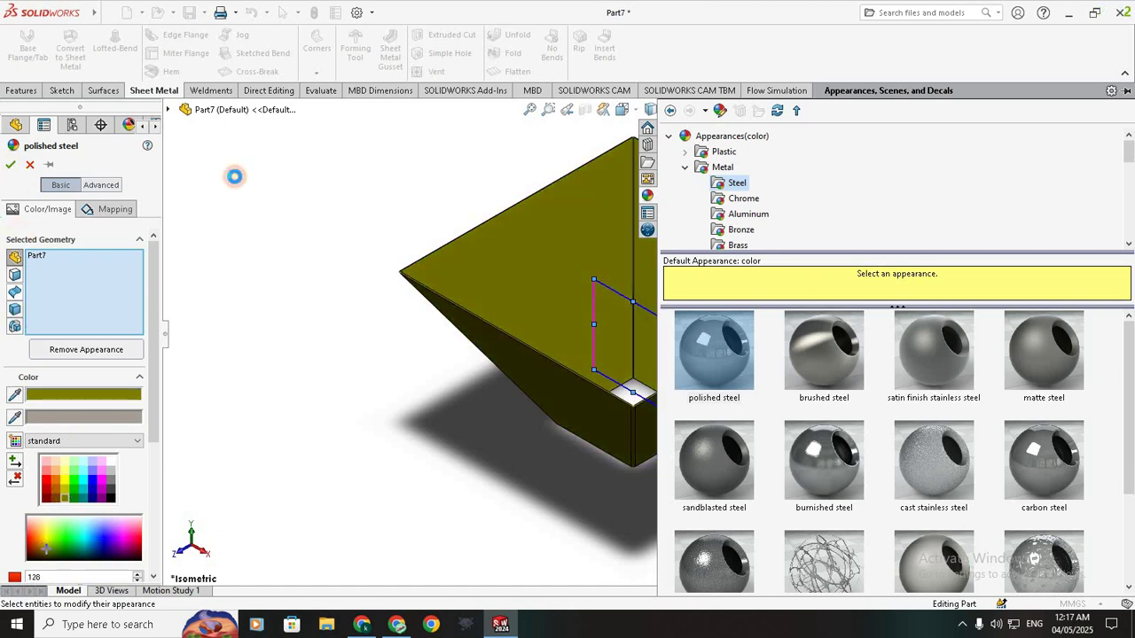
{"action": "left_click", "coordinate": [472, 185]}
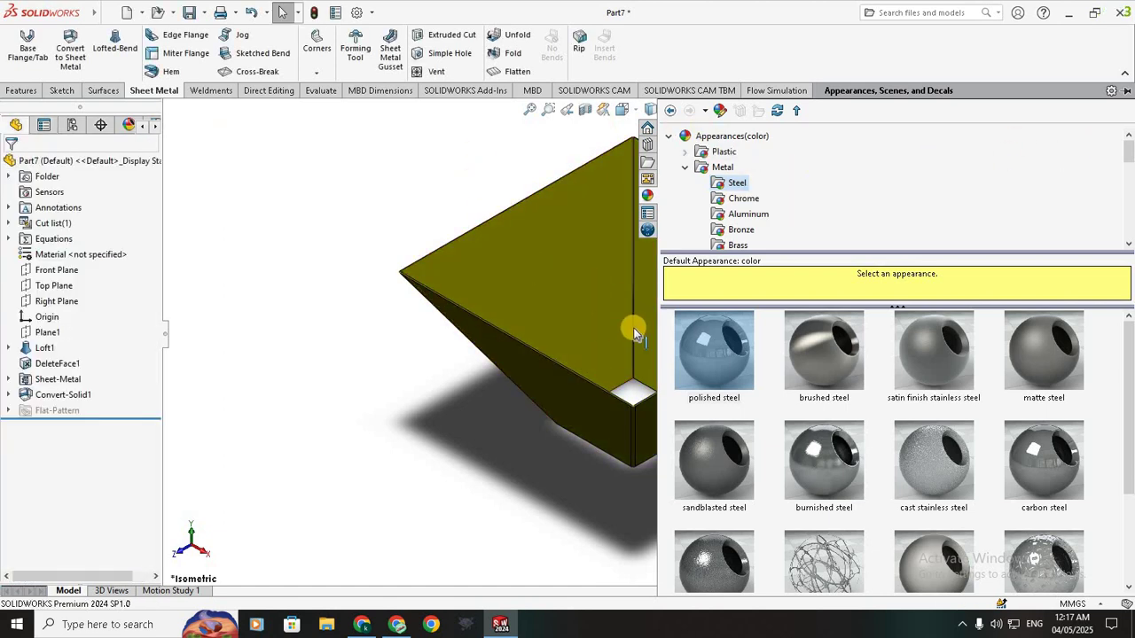
Step: Toggle Flatten to compare the folded hopper with its flat pattern, ending flattened
{"action": "scroll", "coordinate": [641, 275], "scroll_direction": "down", "scroll_amount": 2}
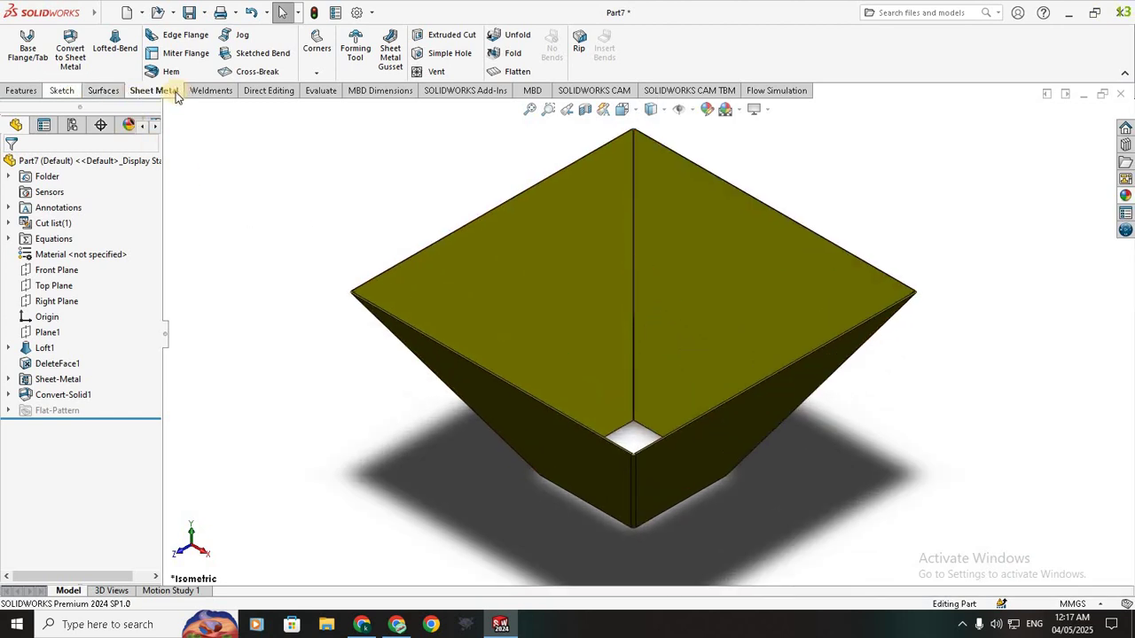
{"action": "left_click", "coordinate": [513, 72]}
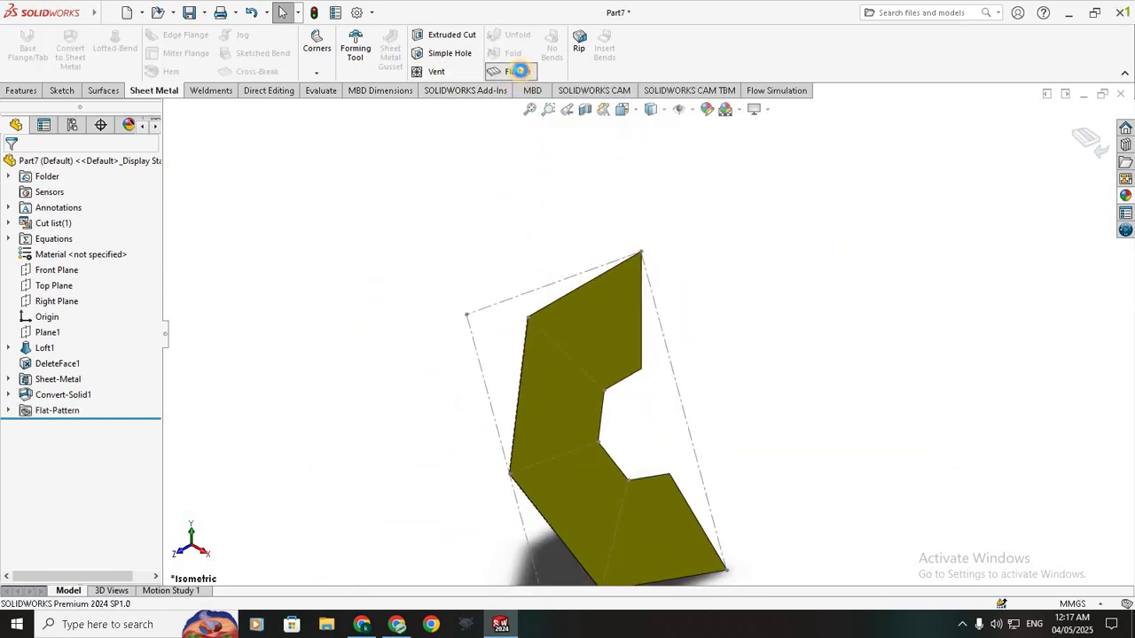
{"action": "left_click", "coordinate": [519, 72]}
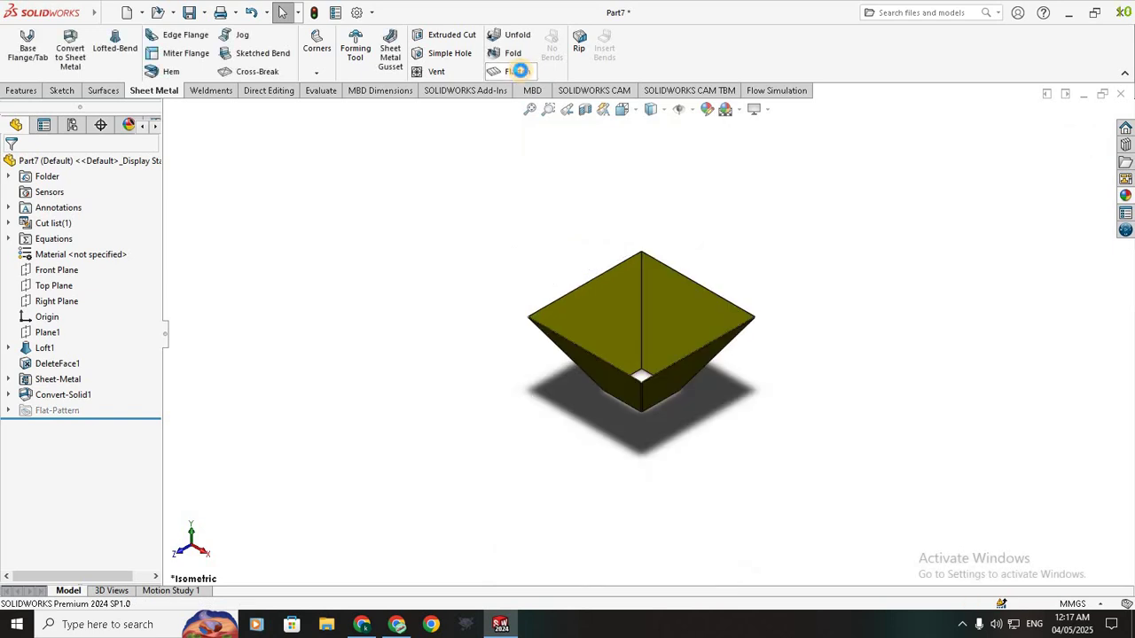
{"action": "left_click", "coordinate": [519, 71]}
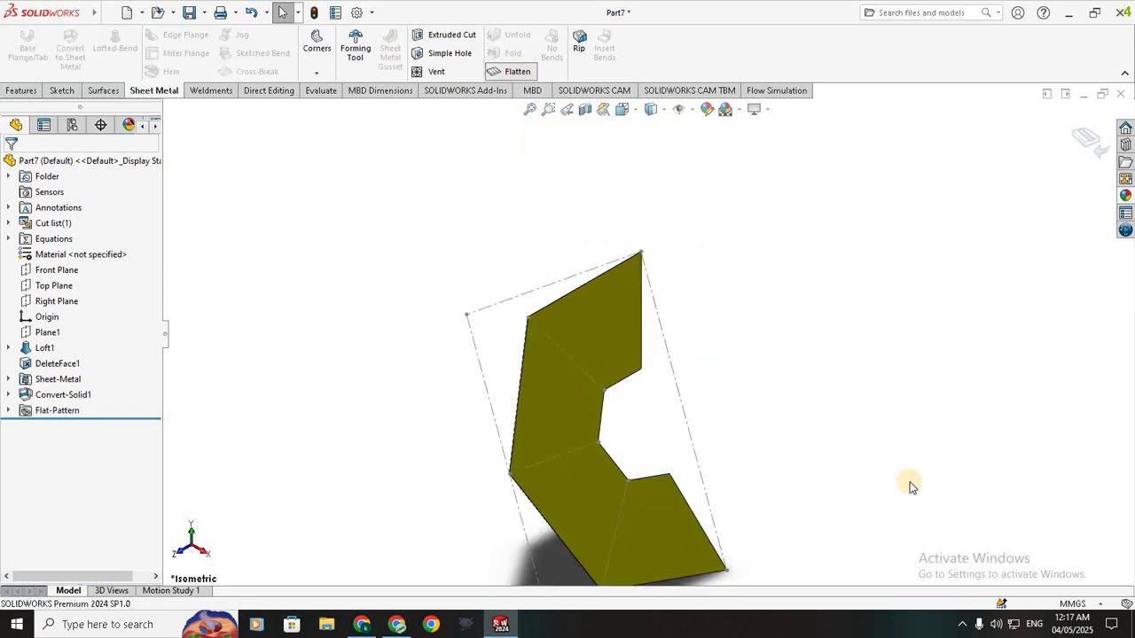